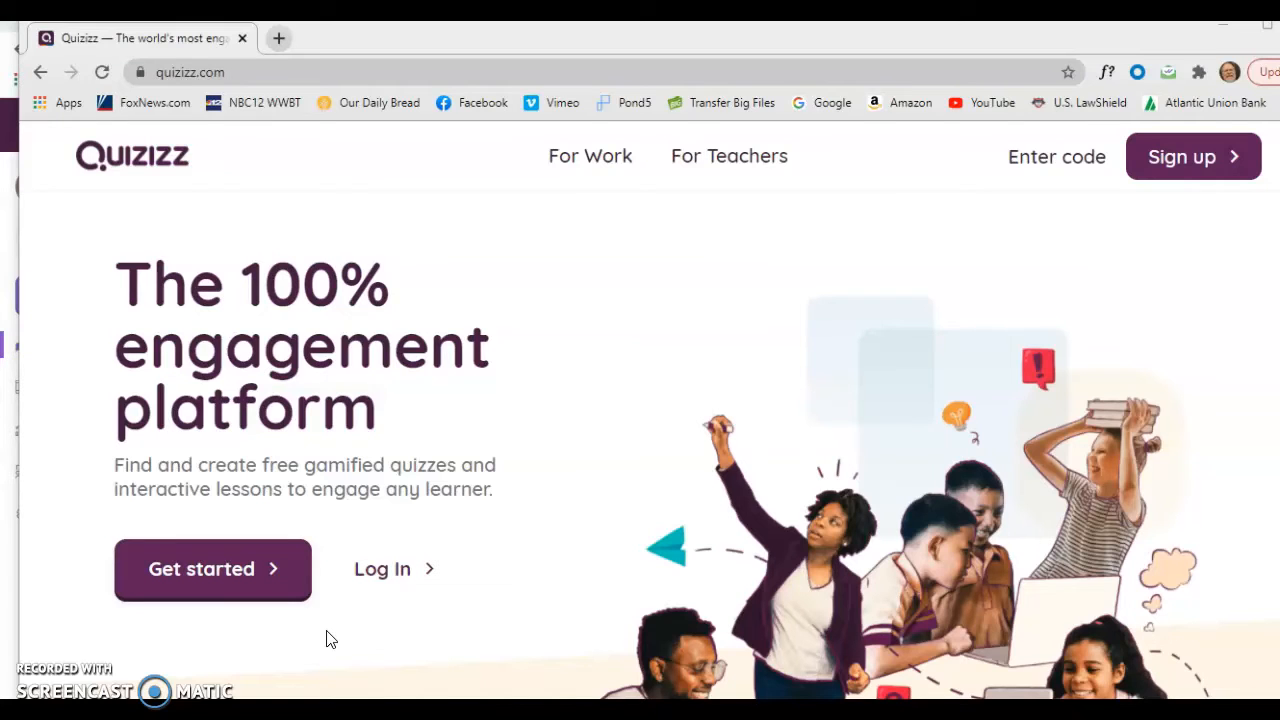
# - Start the sign-up for a Quizizz account, and choose the Quizizz library as the search scope
pyautogui.click(1205, 160)
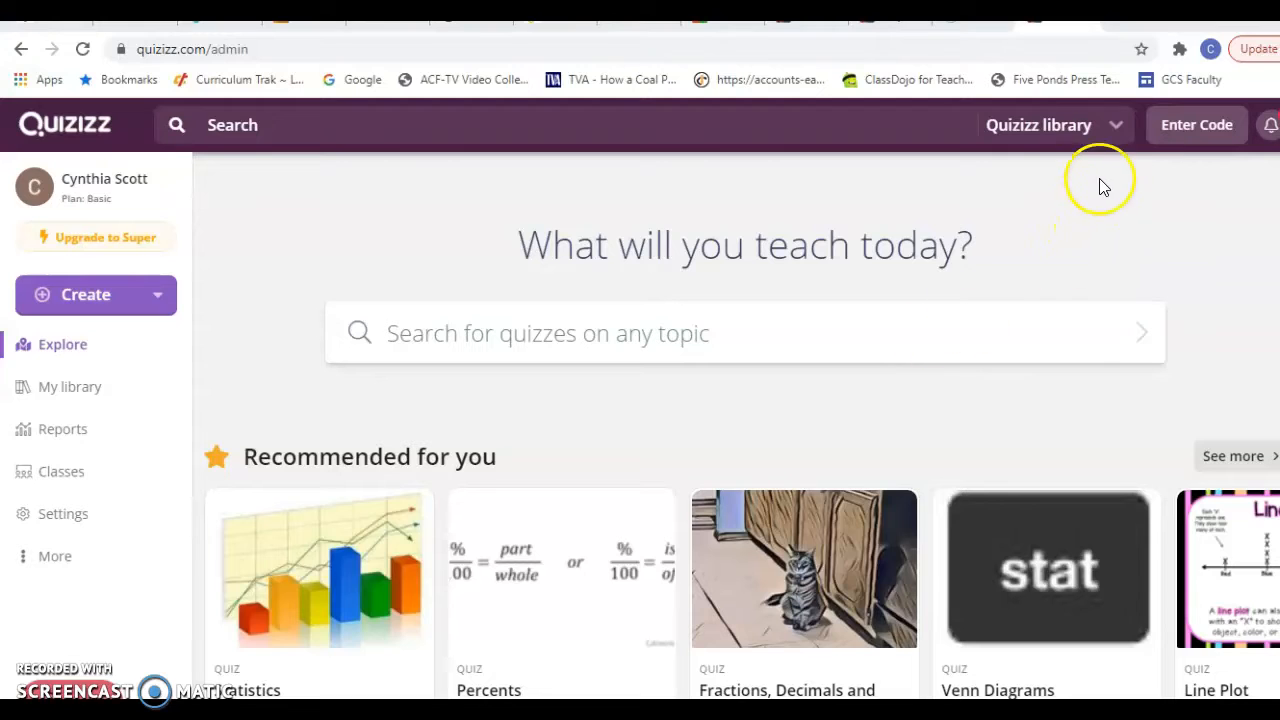
pyautogui.click(1118, 130)
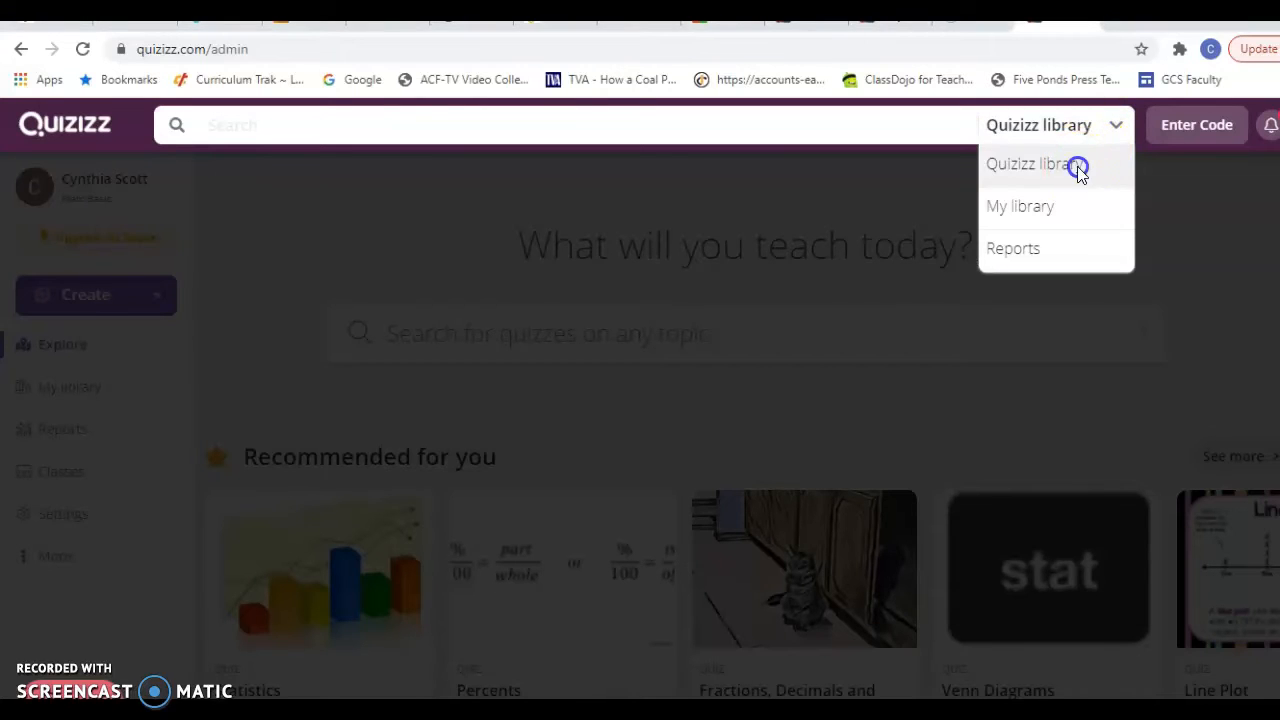
pyautogui.click(1075, 165)
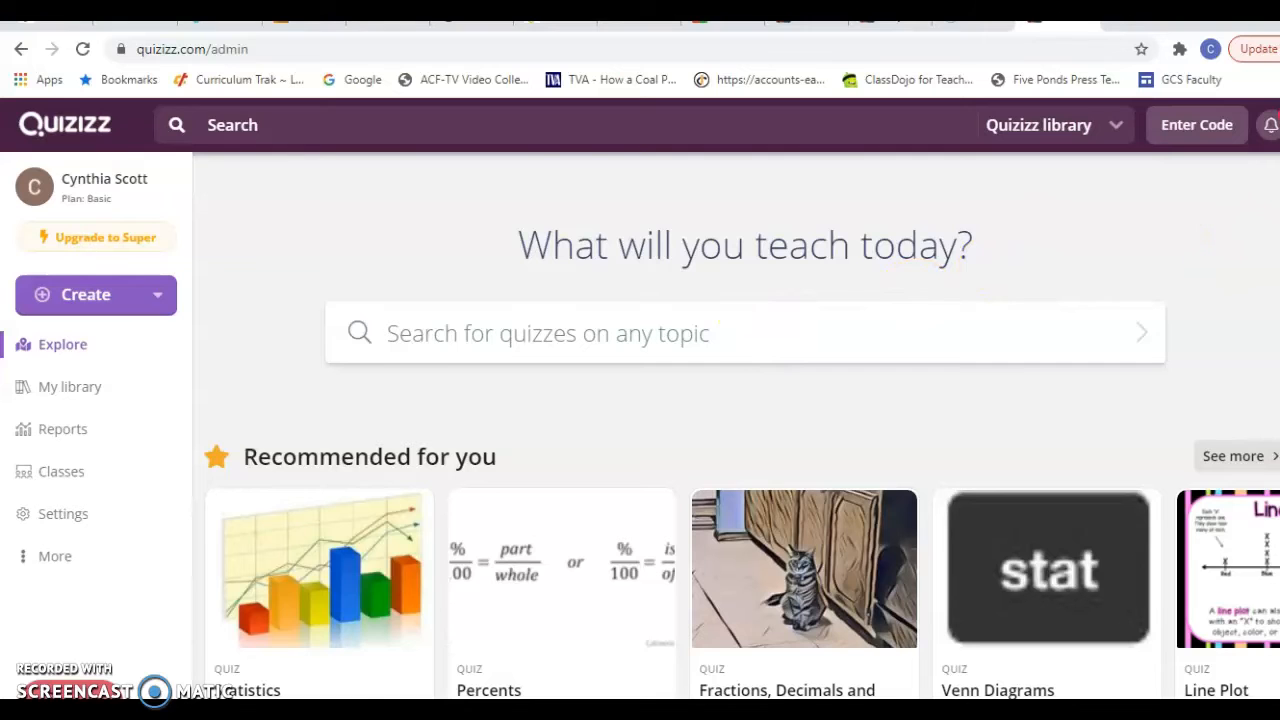
# - Examine the recommended quizzes and the subject collections on the Explore page, from Mathematics through Health and Physical Education
pyautogui.scroll(-3, 1225, 262)
pyautogui.scroll(-4, 742, 426)
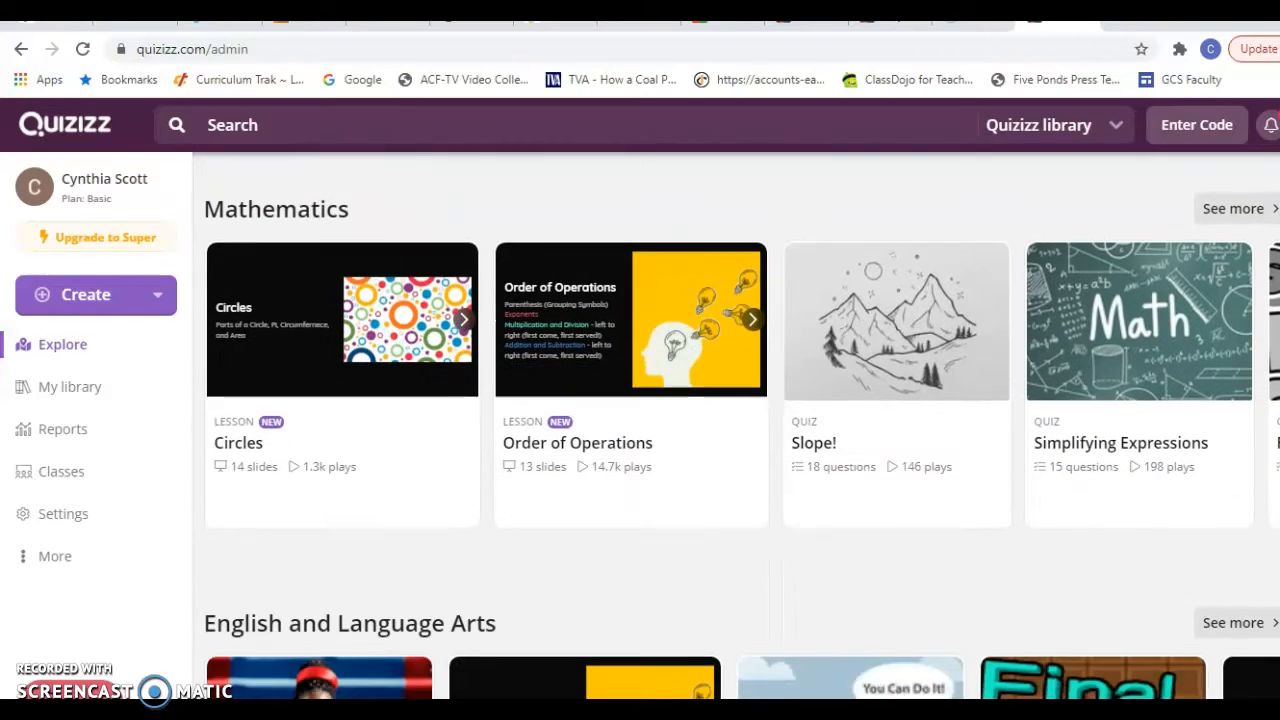
pyautogui.scroll(2, 742, 426)
pyautogui.scroll(4, 742, 426)
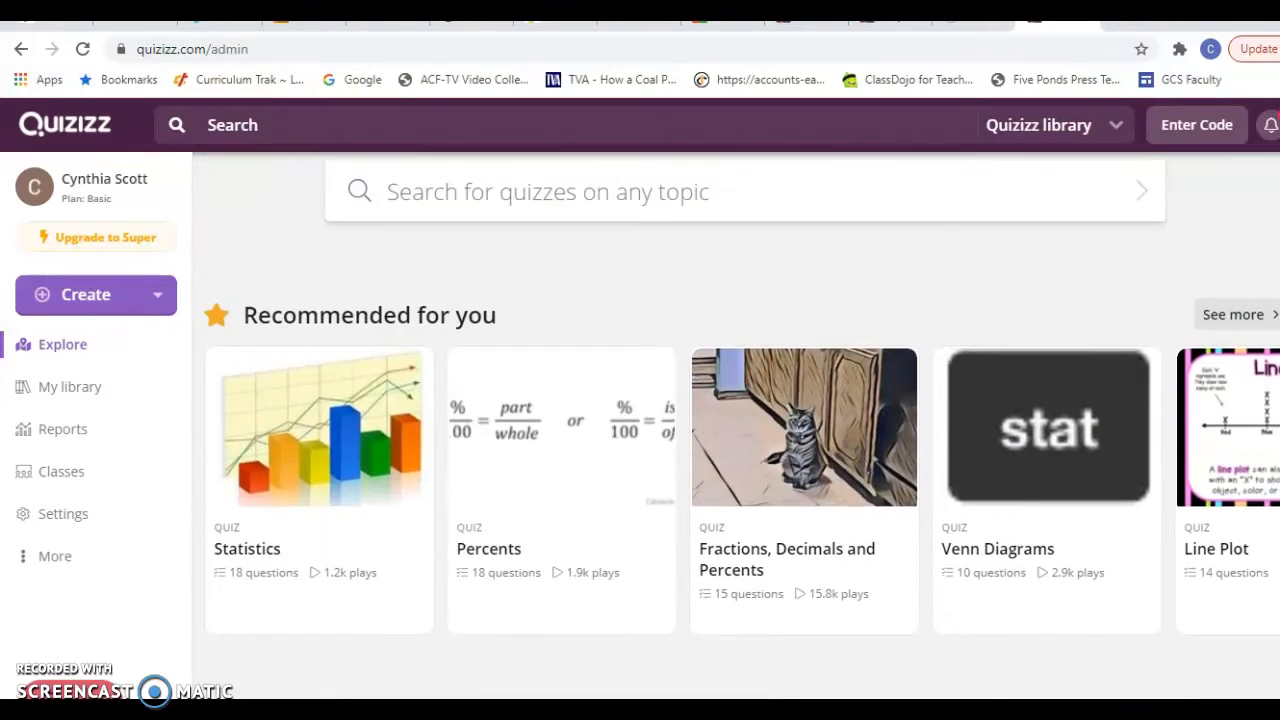
pyautogui.scroll(-3, 742, 426)
pyautogui.scroll(-5, 742, 426)
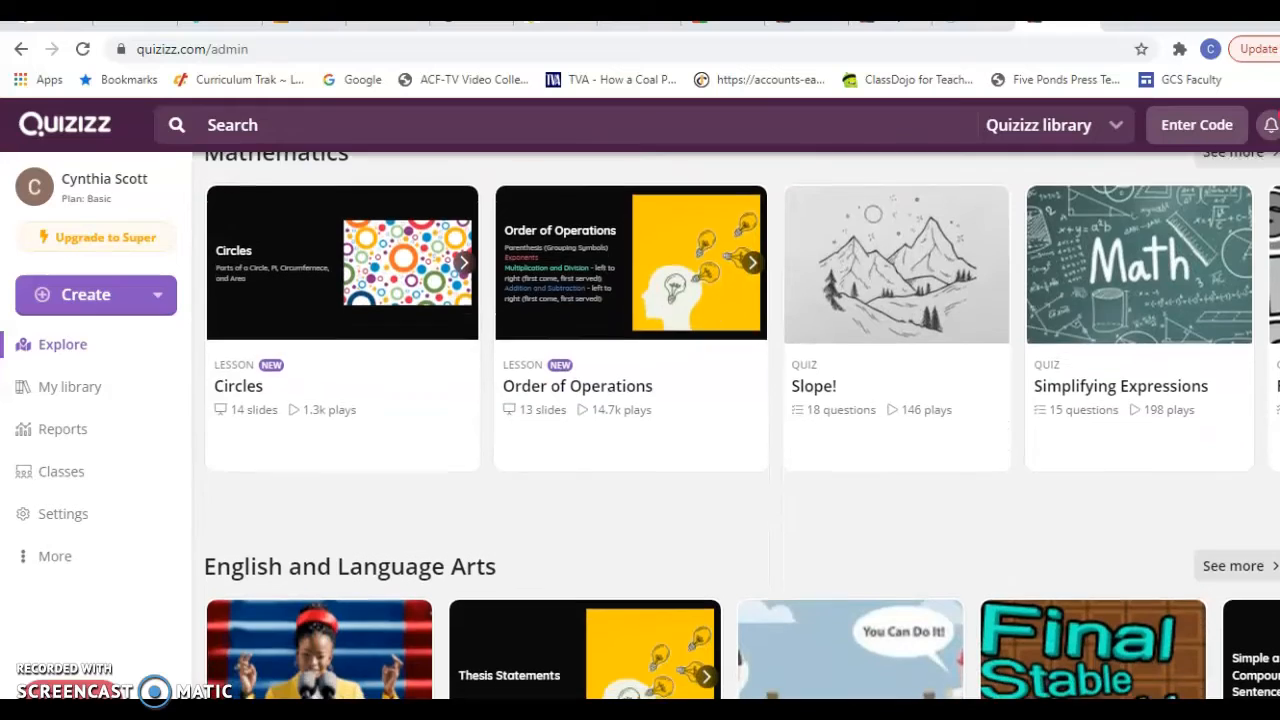
pyautogui.scroll(-8, 742, 426)
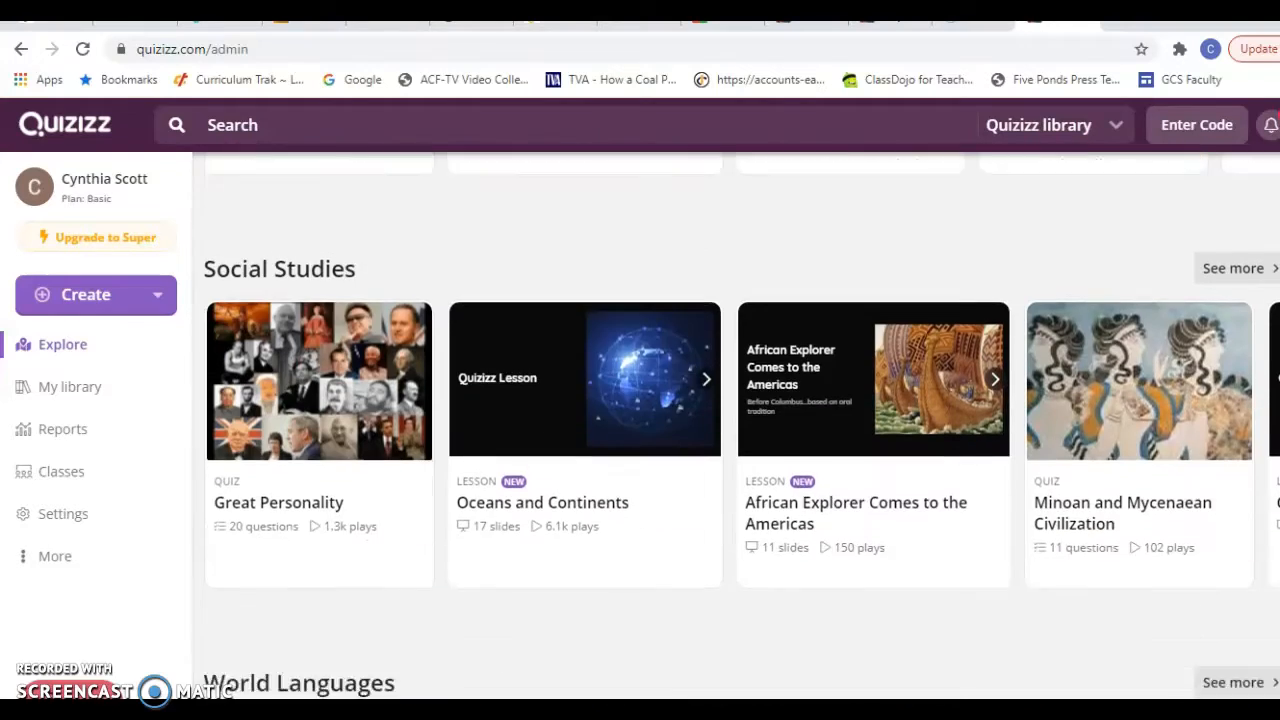
pyautogui.scroll(-7, 742, 426)
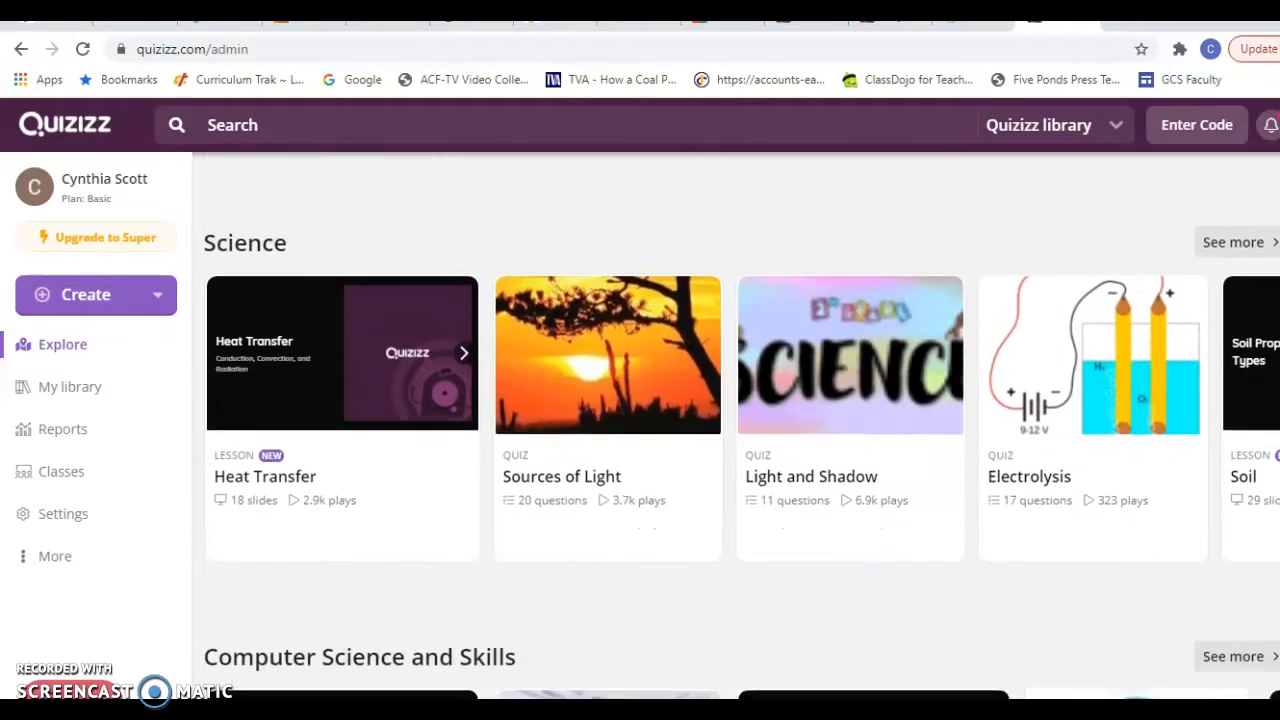
pyautogui.scroll(-2, 742, 426)
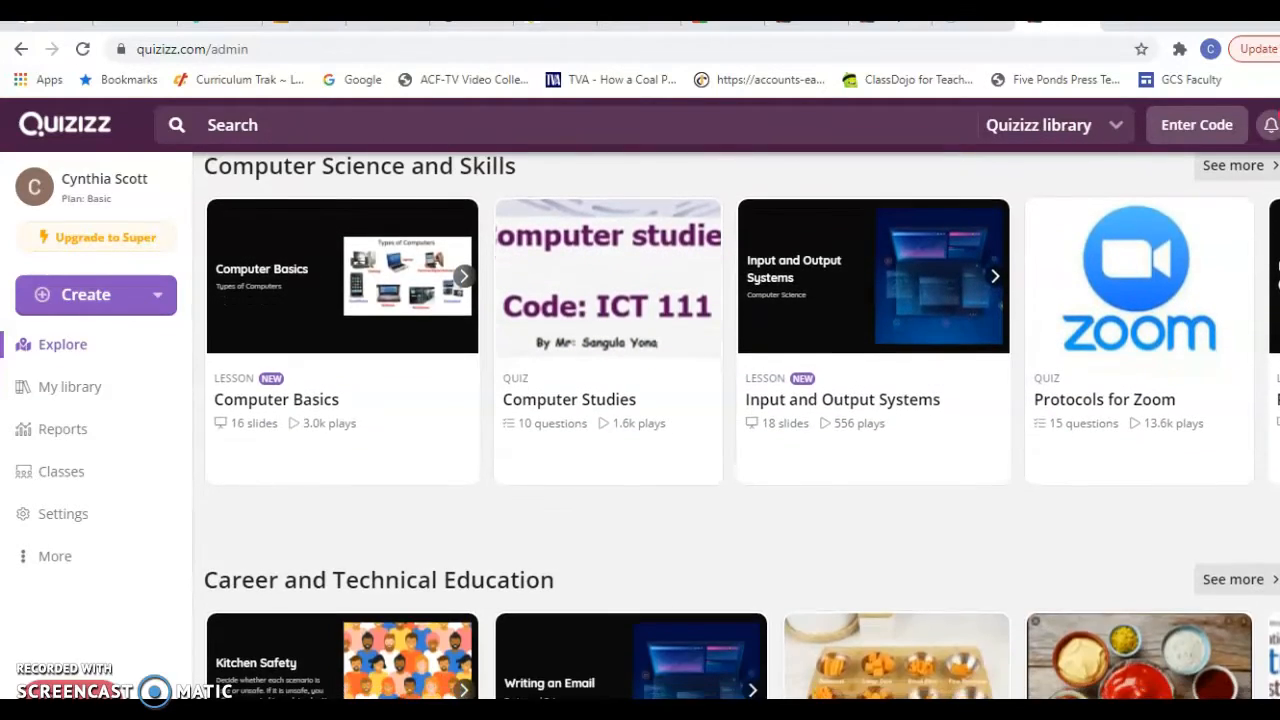
pyautogui.scroll(-4, 742, 426)
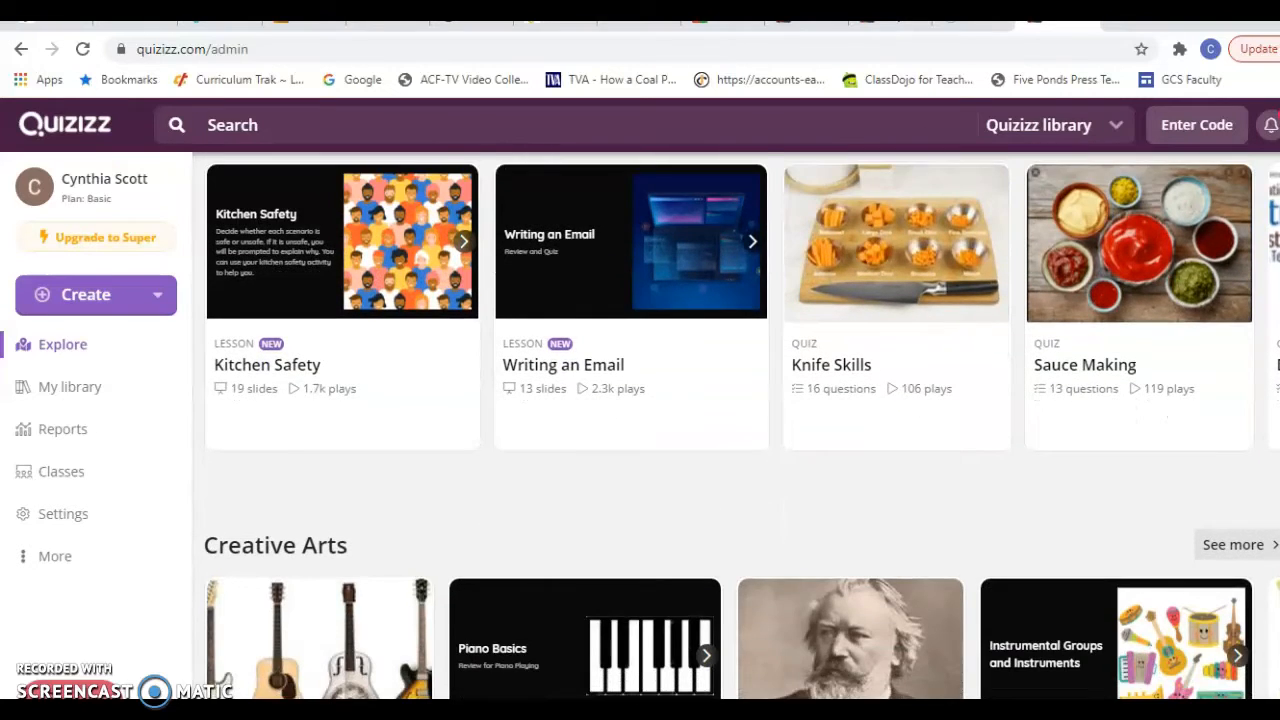
pyautogui.scroll(-4, 742, 426)
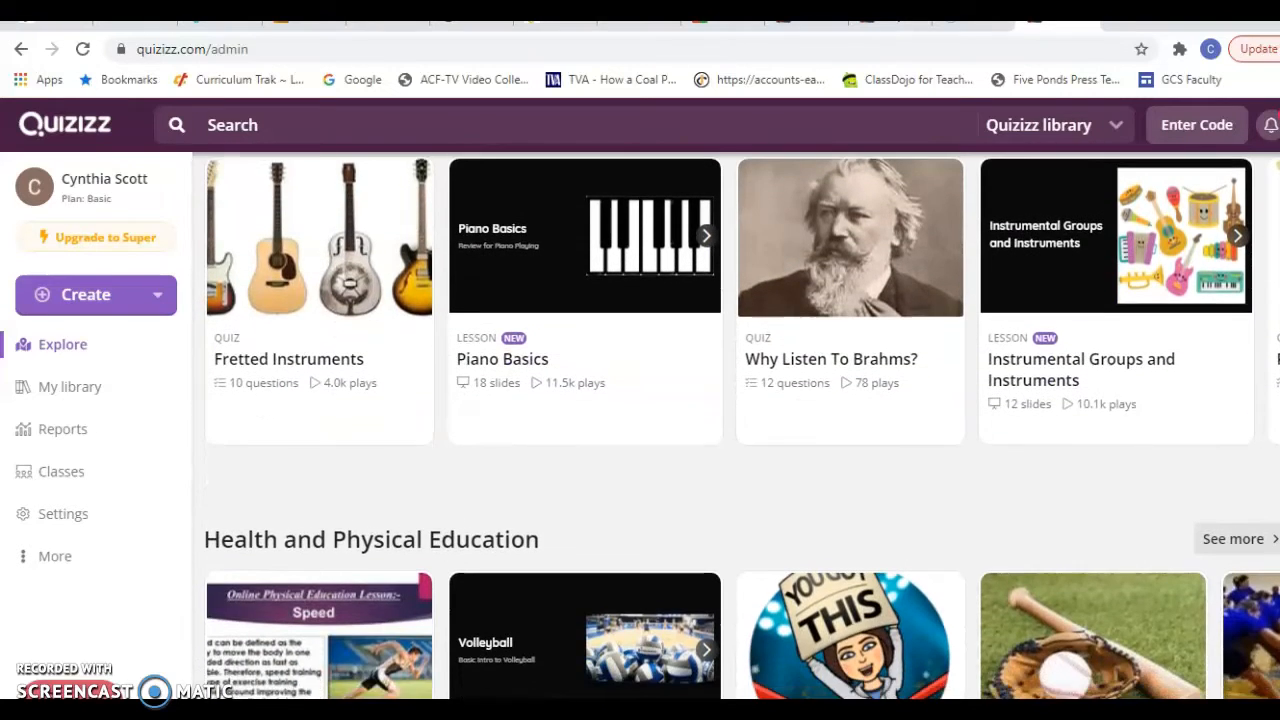
pyautogui.scroll(-2, 742, 426)
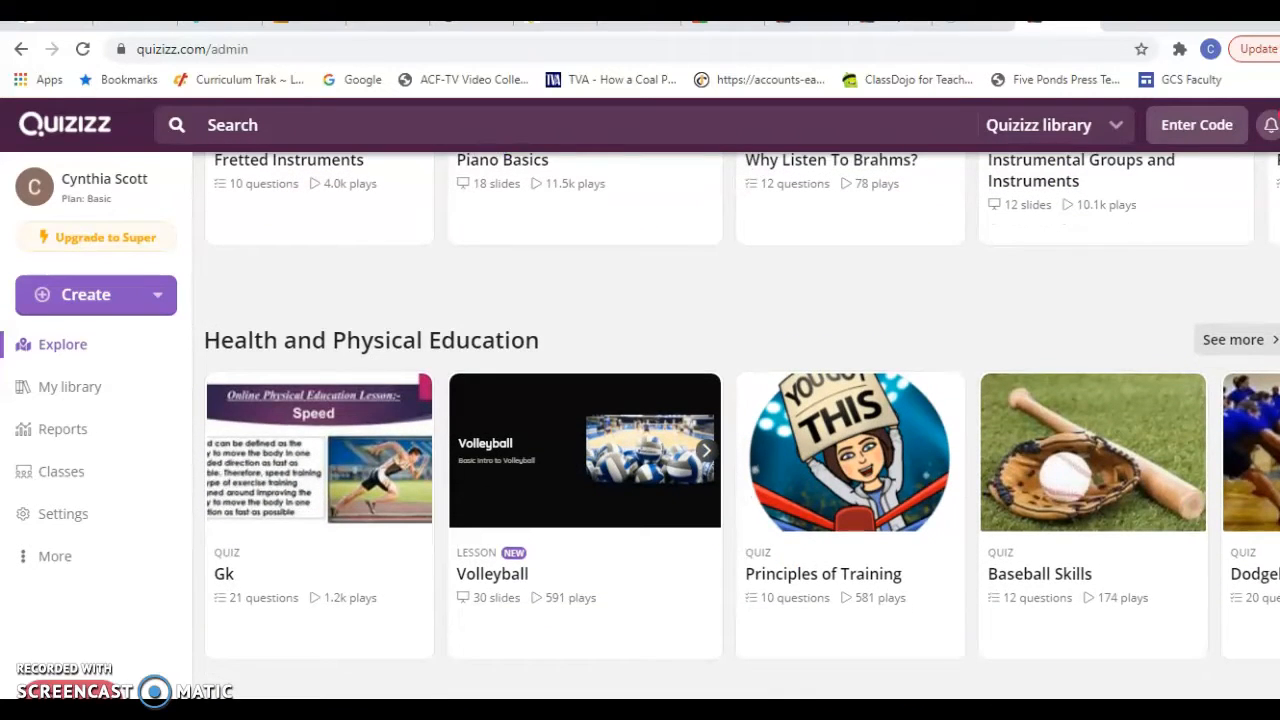
pyautogui.scroll(1, 742, 409)
pyautogui.moveTo(1278, 660); pyautogui.dragTo(1268, 168)
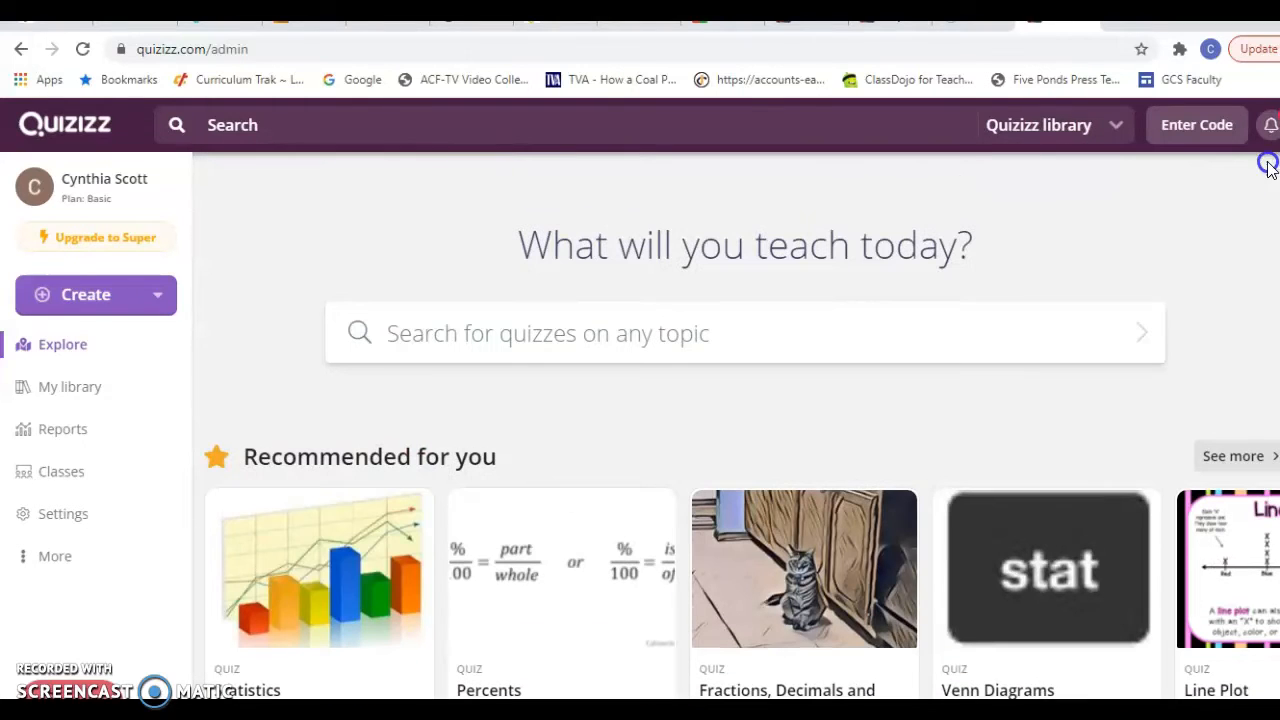
# - Search the Quizizz library for "water cycle and weather" using the suggested search term
pyautogui.click(709, 335)
pyautogui.write('Wa')
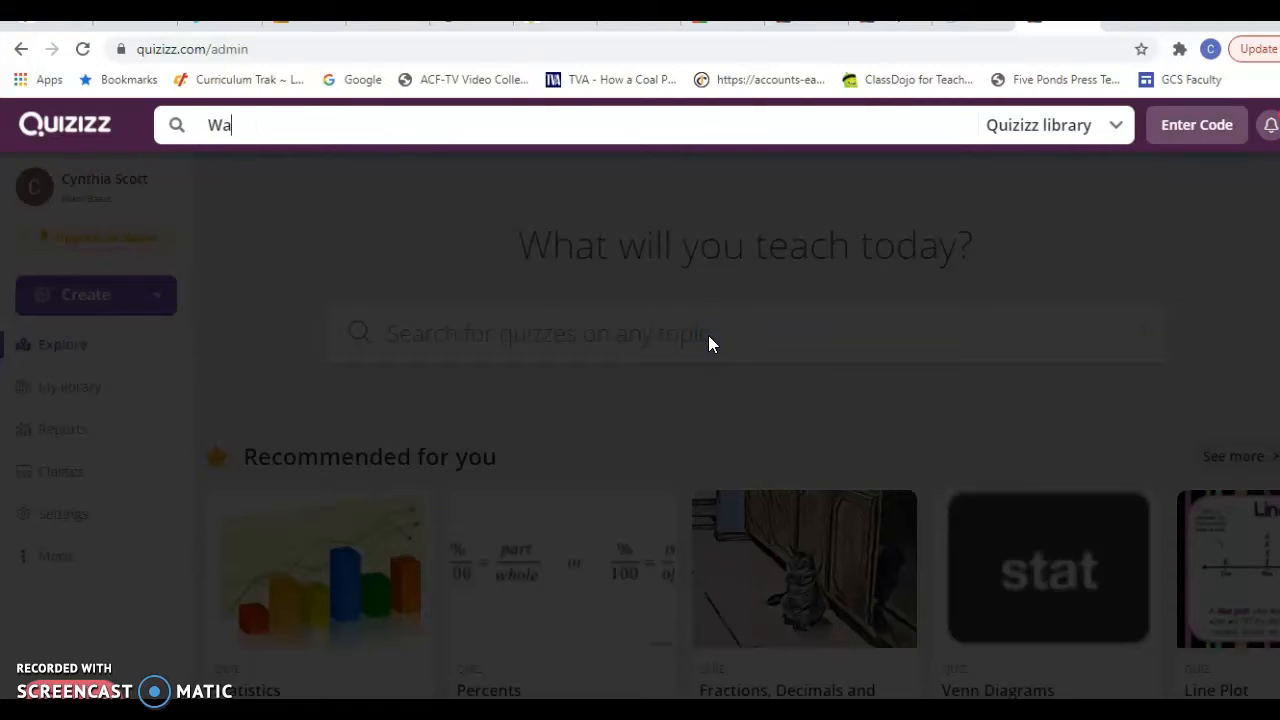
pyautogui.write('ter cycle')
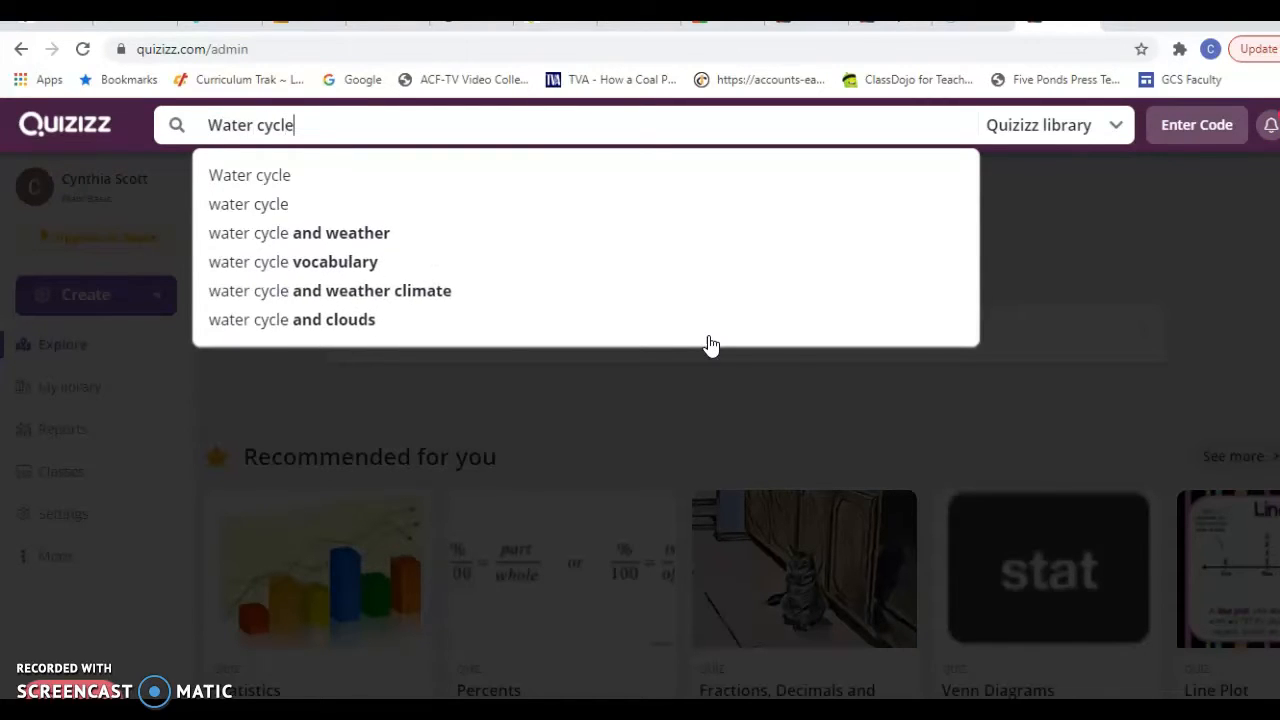
pyautogui.click(376, 233)
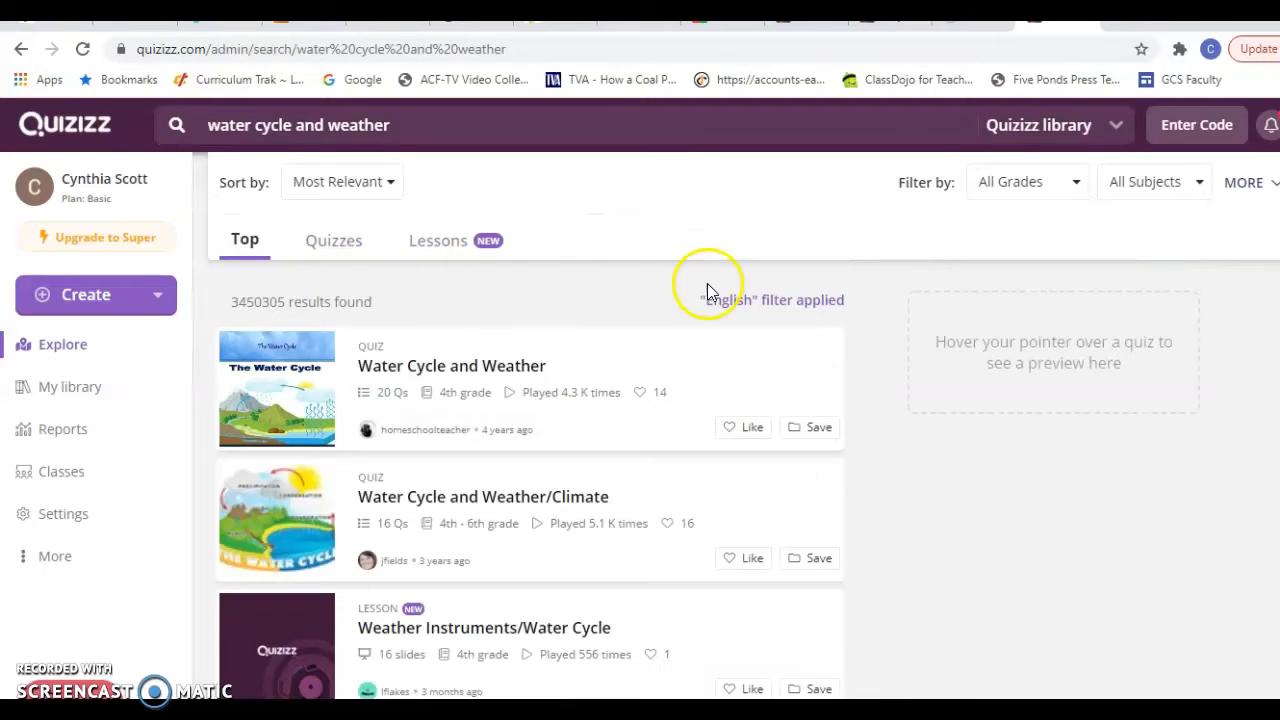
# - Open the 20-question 4th grade "Water Cycle and Weather" quiz and make an editable copy of it
pyautogui.moveTo(816, 350)
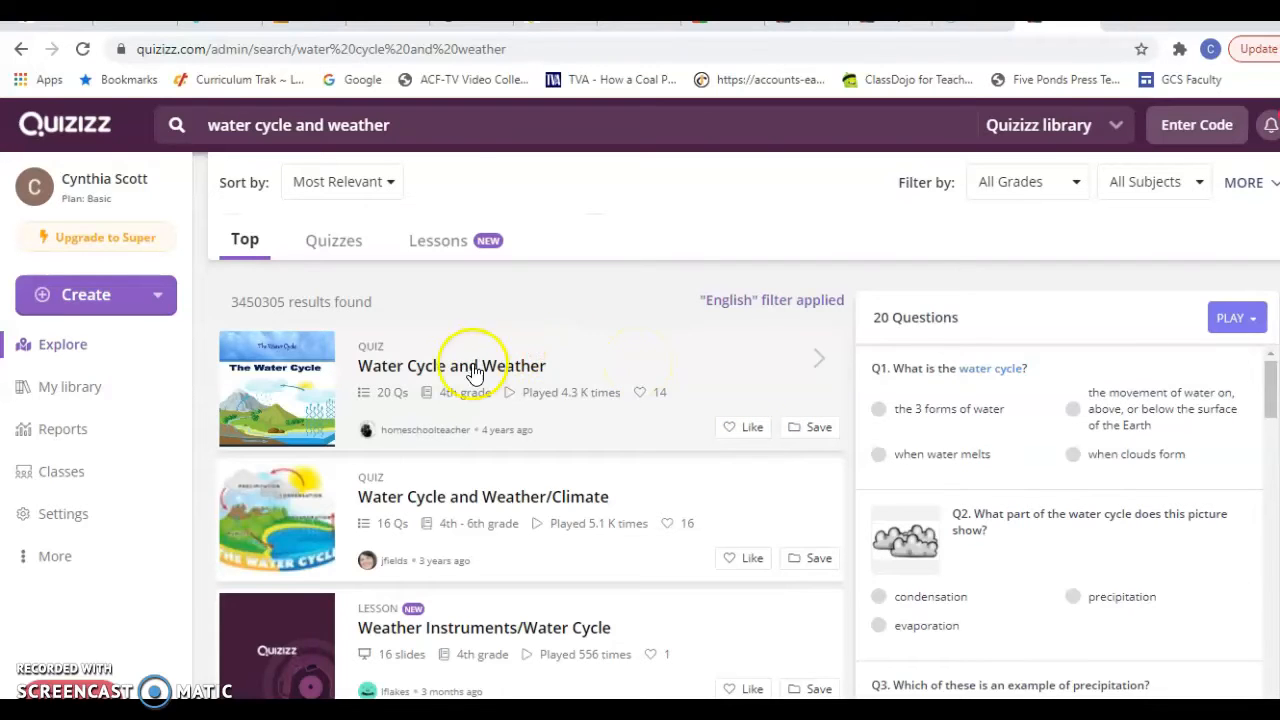
pyautogui.click(437, 368)
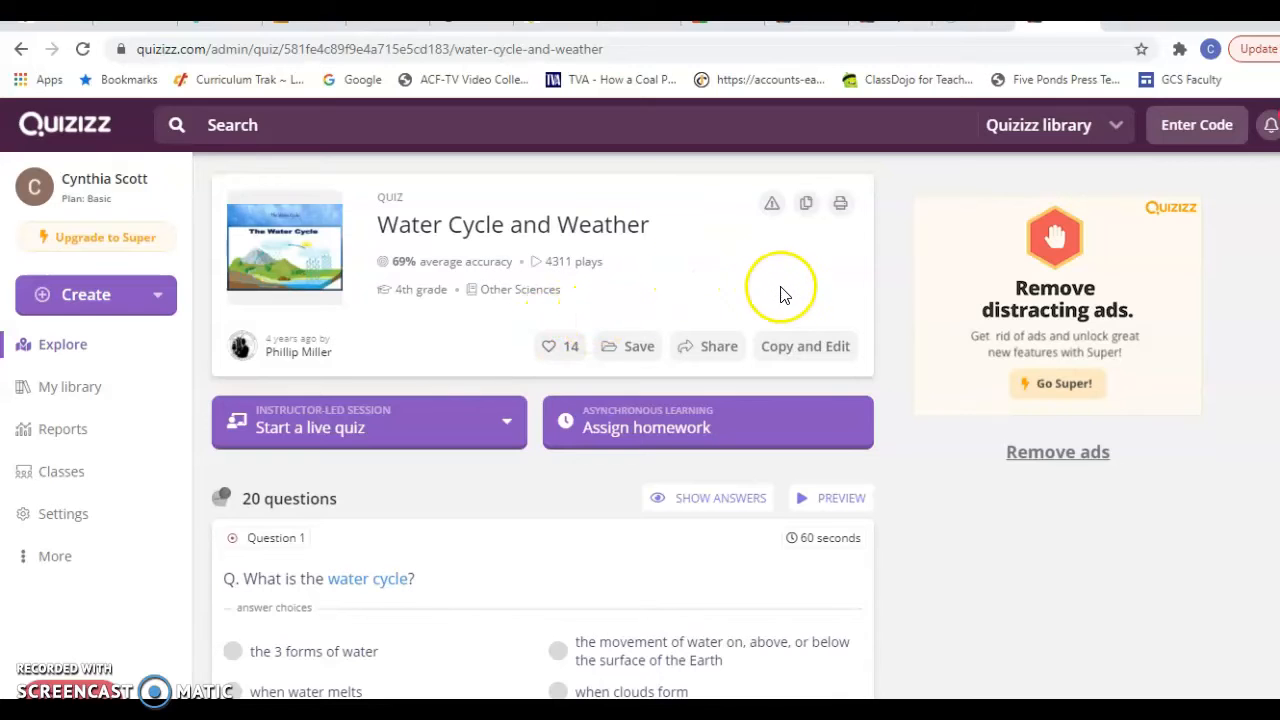
pyautogui.click(816, 355)
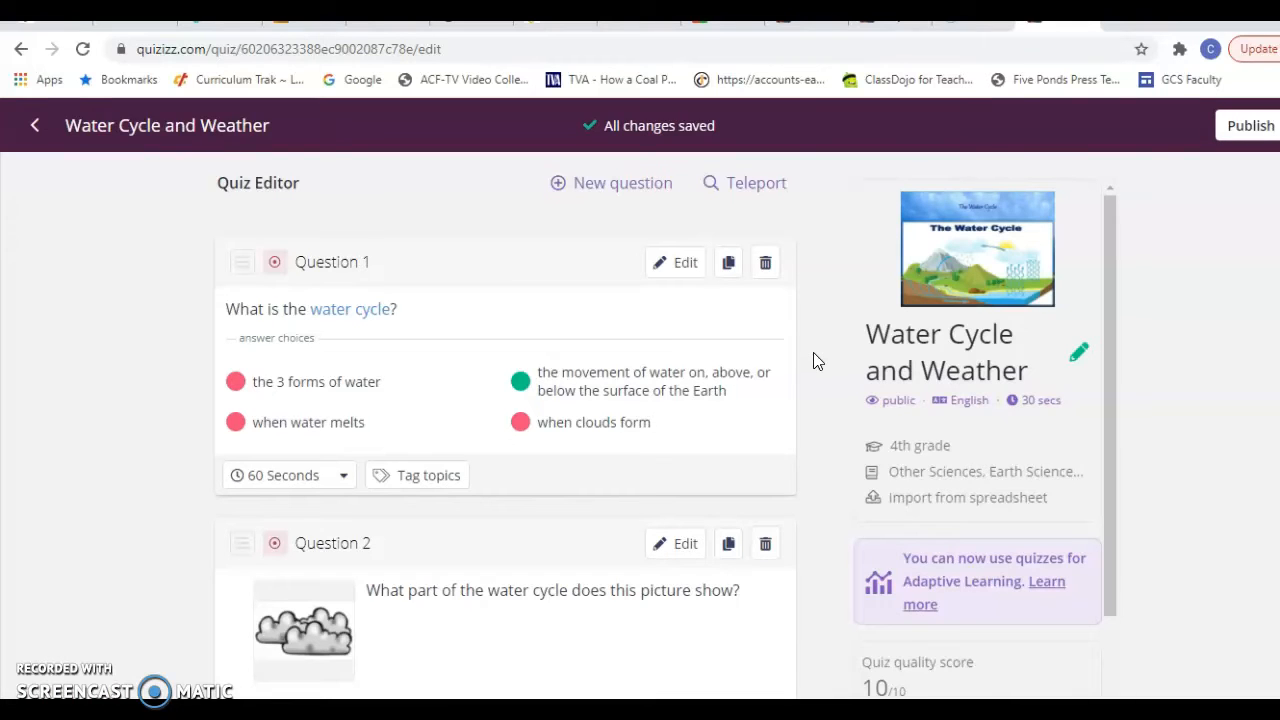
# - Look through the available time limits for Question 1 without choosing a different one
pyautogui.click(345, 478)
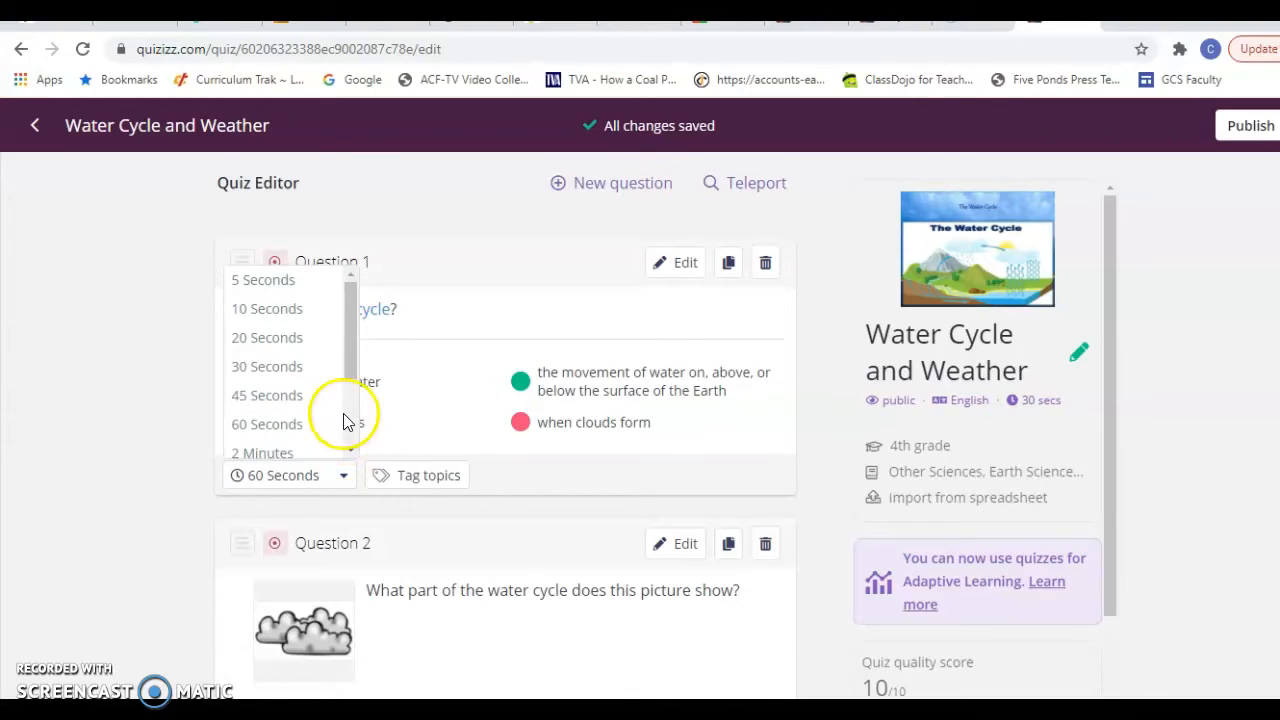
pyautogui.moveTo(346, 366)
pyautogui.mouseDown()
pyautogui.moveTo(347, 452)
pyautogui.moveTo(343, 343)
pyautogui.mouseUp()
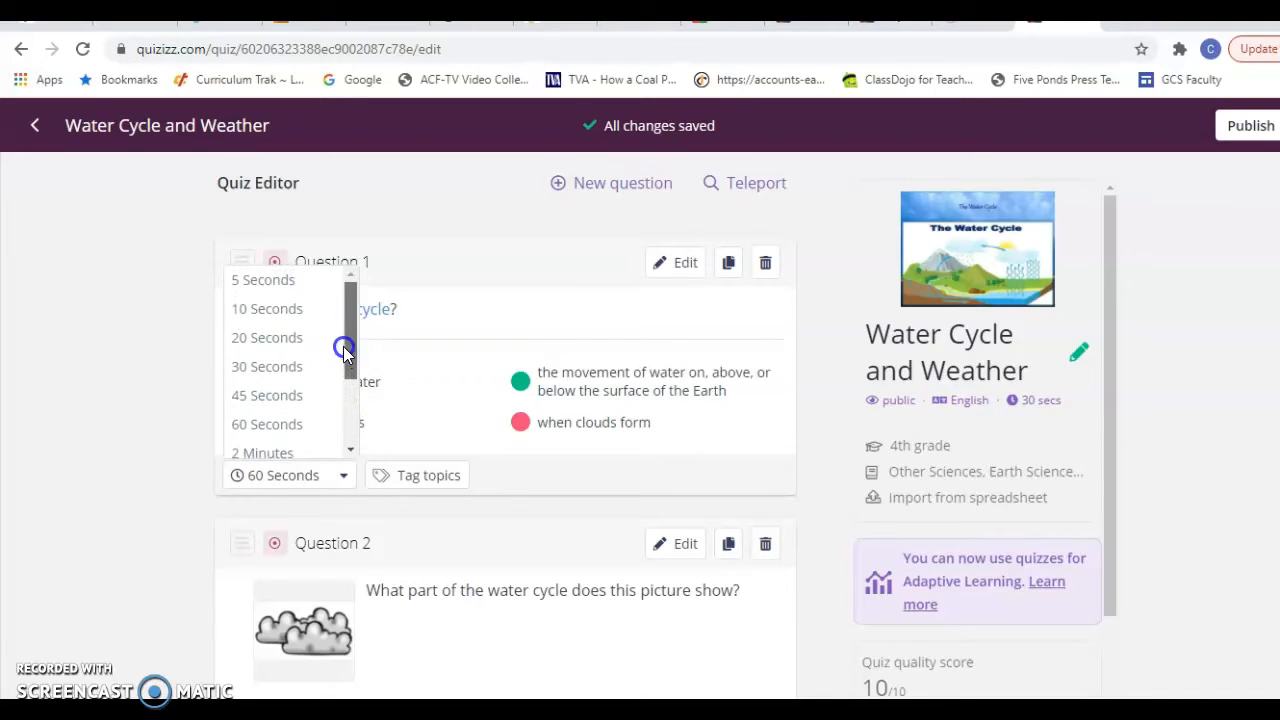
pyautogui.click(477, 322)
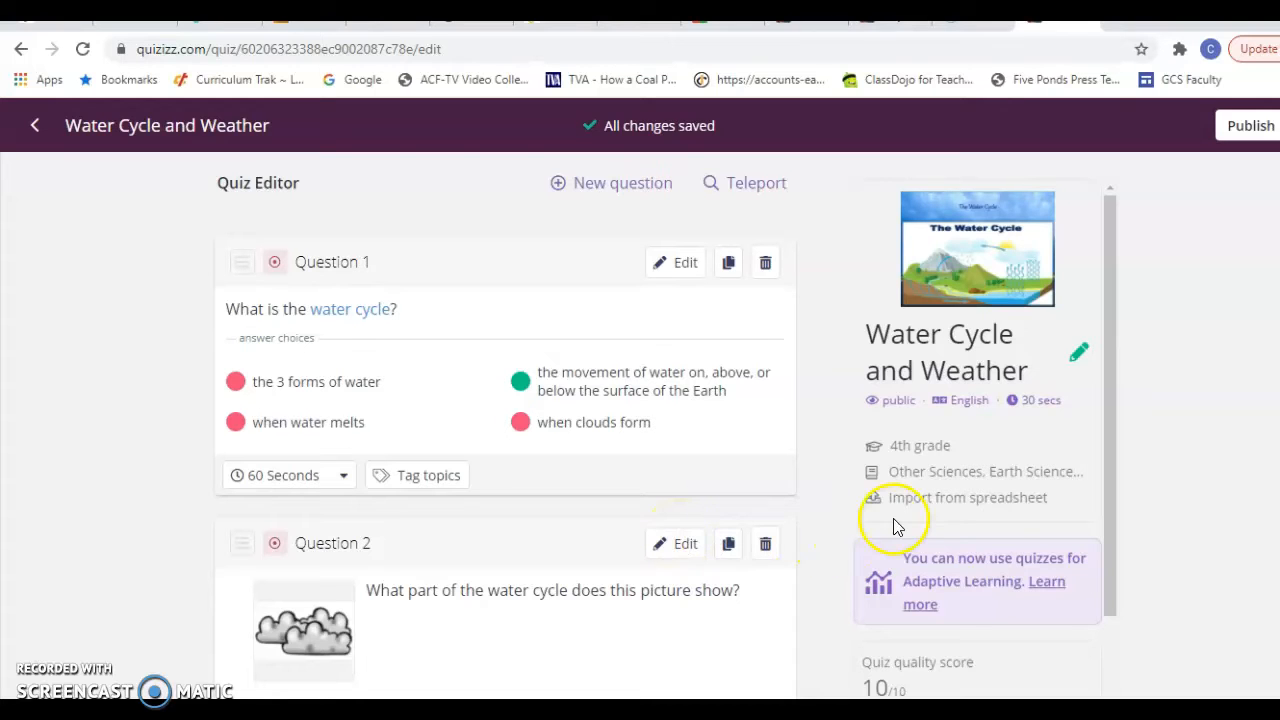
# - Review the details and questions of the copied Water Cycle and Weather quiz, and publish it
pyautogui.moveTo(1108, 248); pyautogui.dragTo(1114, 412)
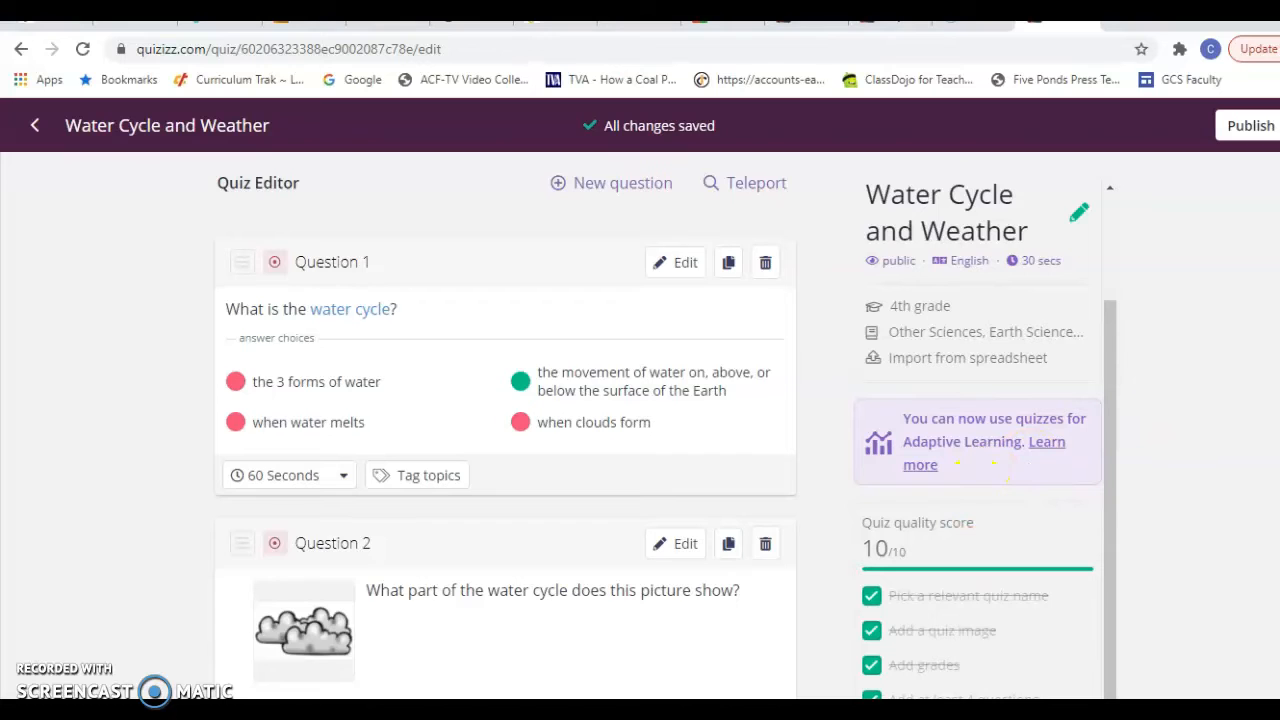
pyautogui.scroll(-20, 506, 456)
pyautogui.scroll(-15, 506, 450)
pyautogui.scroll(-2, 506, 450)
pyautogui.scroll(20, 506, 450)
pyautogui.scroll(10, 506, 450)
pyautogui.click(1250, 126)
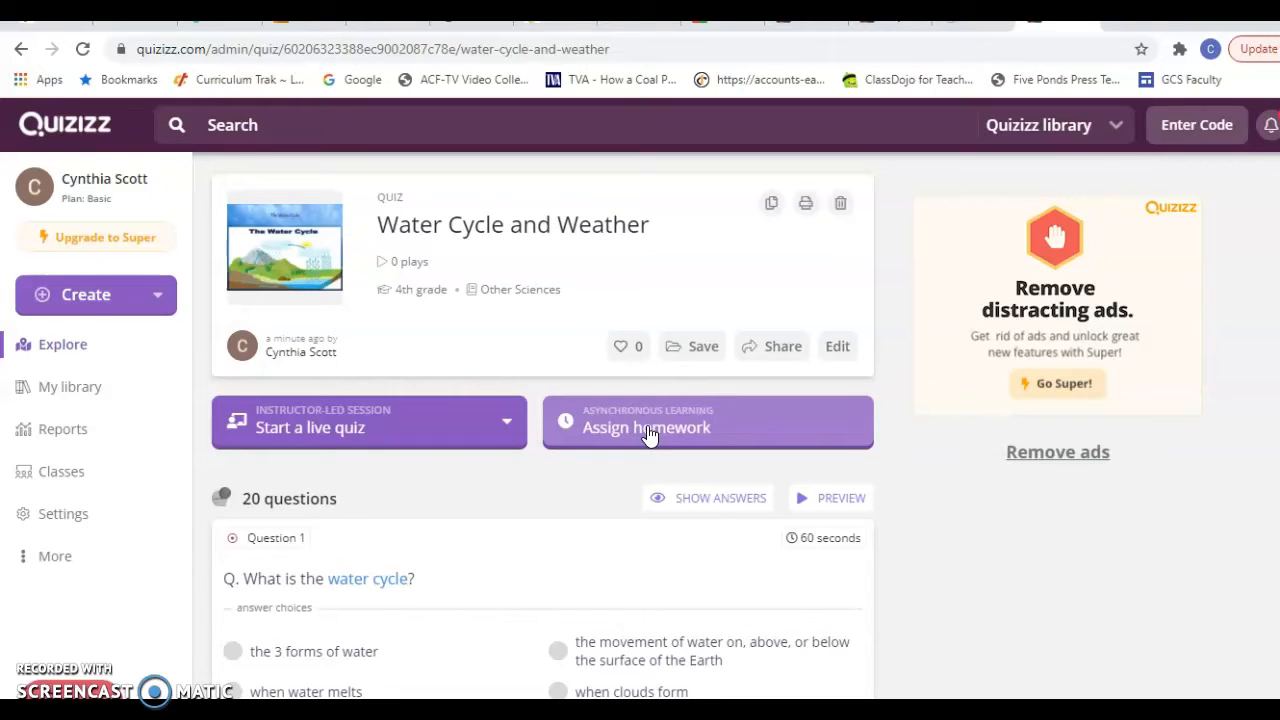
# - Create a new quiz named "Sample Quiz" with Fun as its subject
pyautogui.click(155, 297)
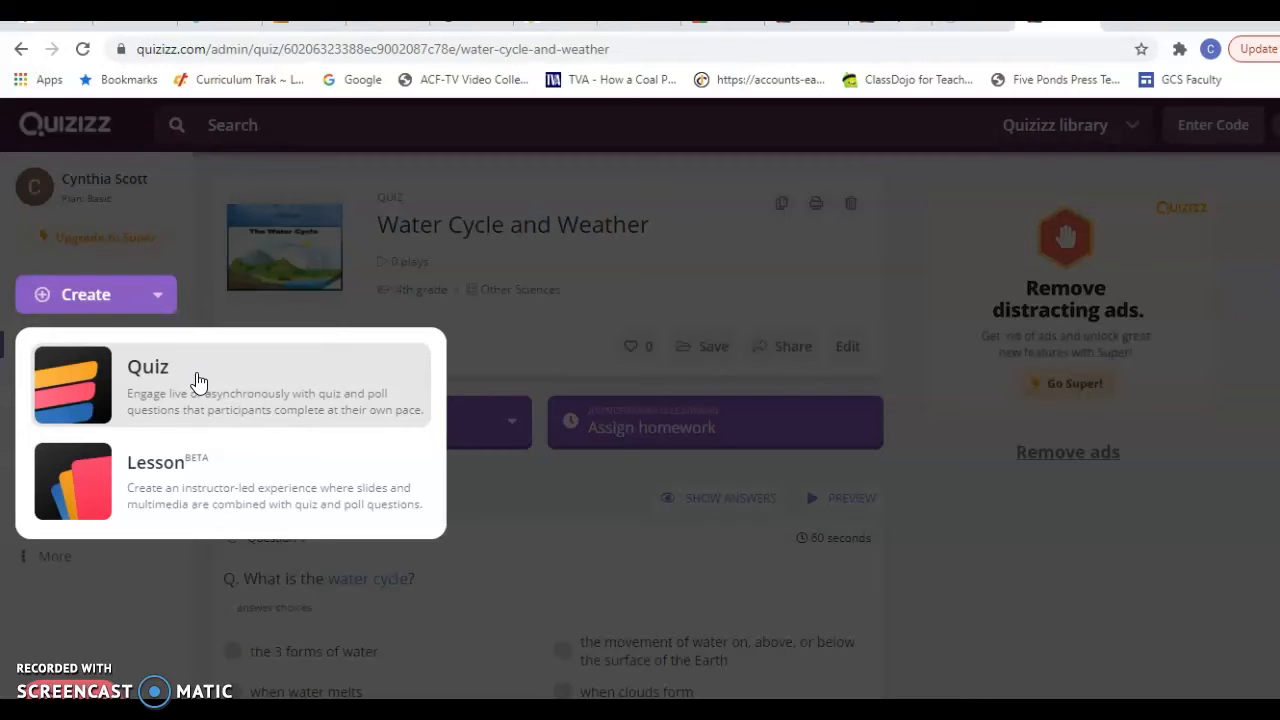
pyautogui.click(197, 380)
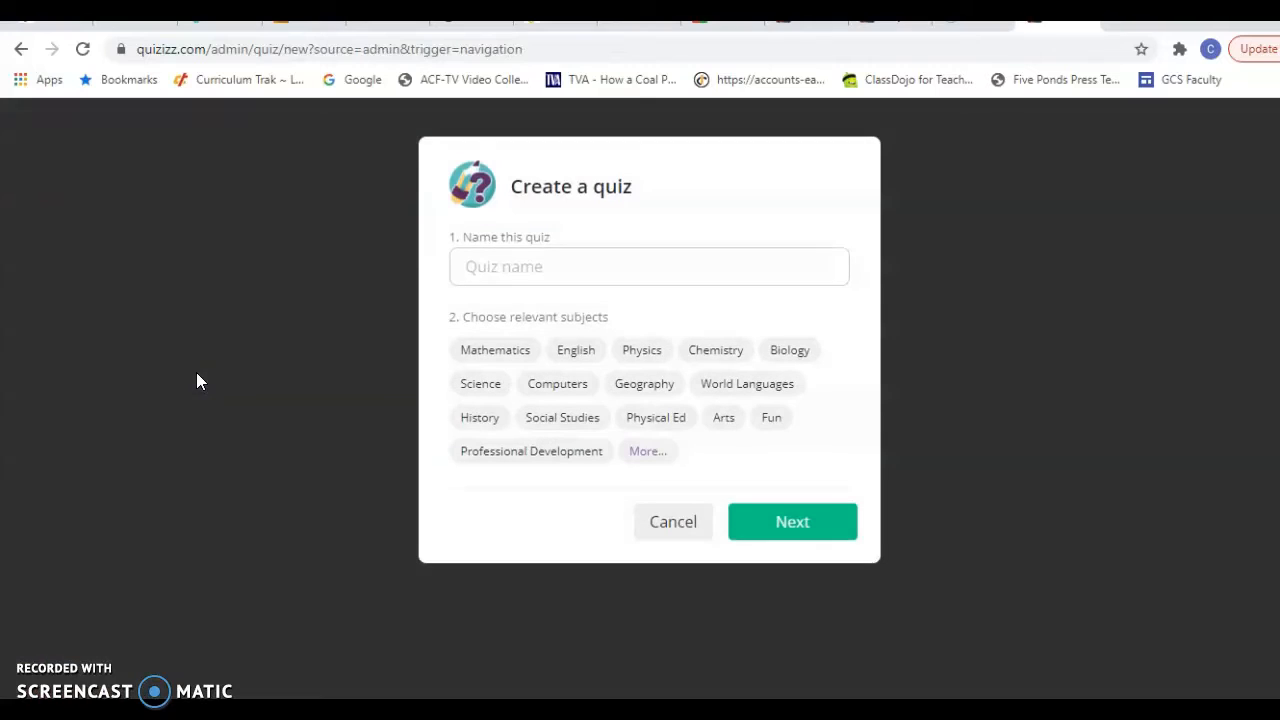
pyautogui.click(564, 269)
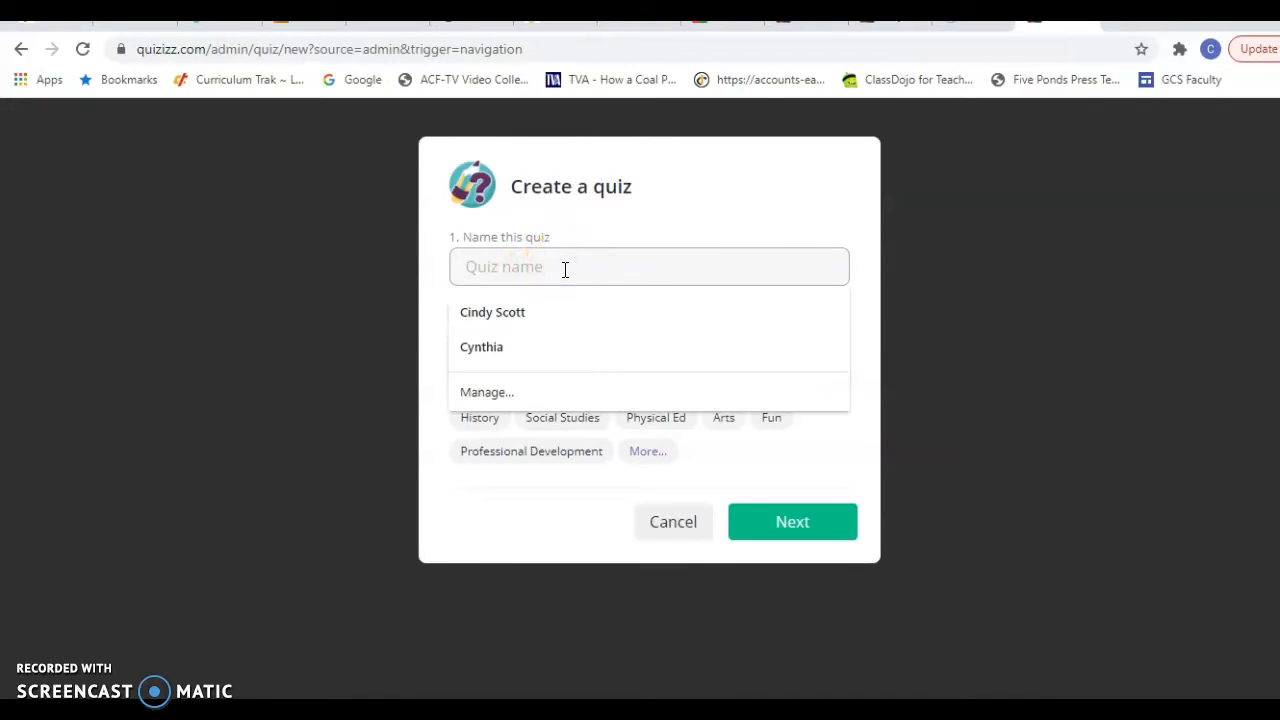
pyautogui.write('Test')
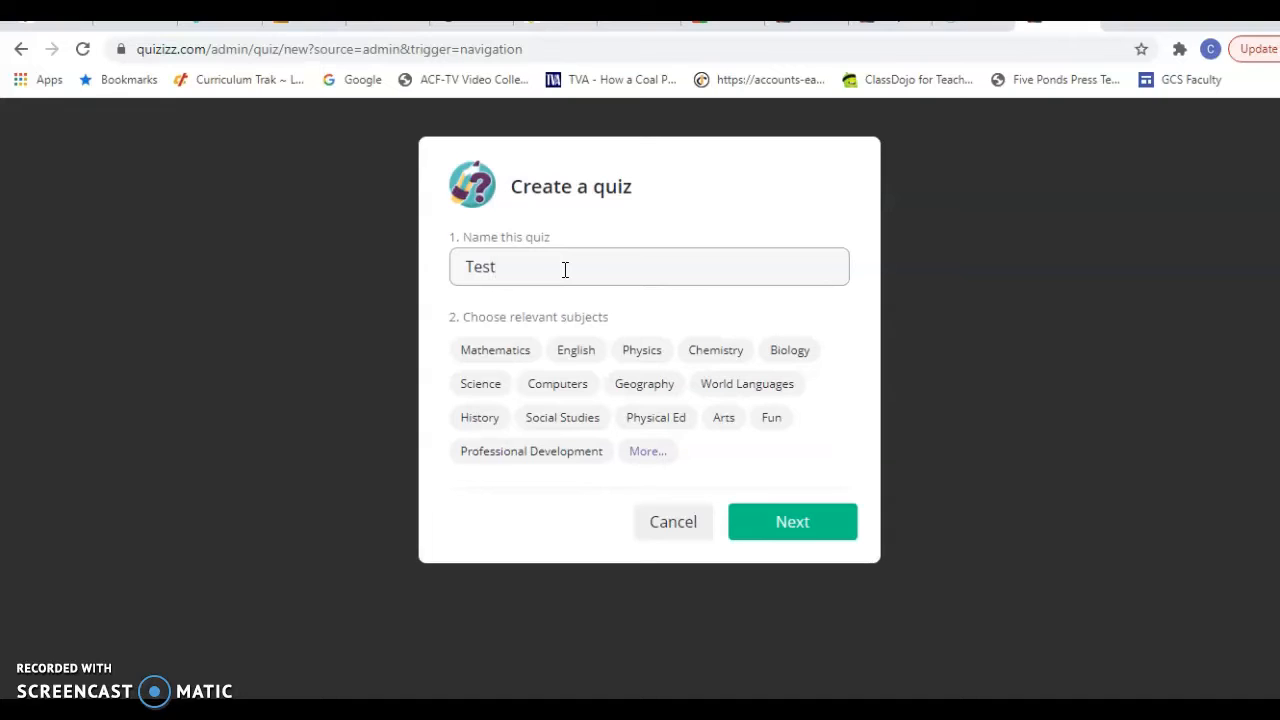
pyautogui.press('BackSpace')
pyautogui.write('Sample Quiz')
pyautogui.click(771, 418)
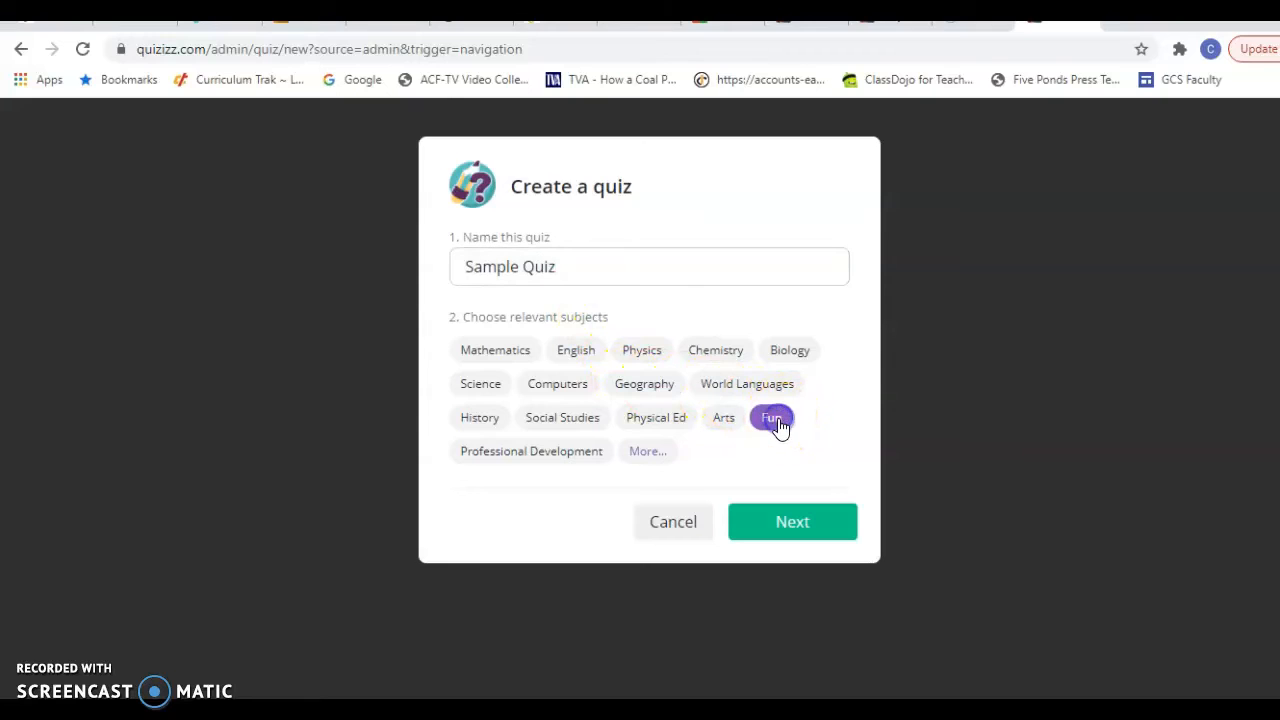
pyautogui.click(792, 530)
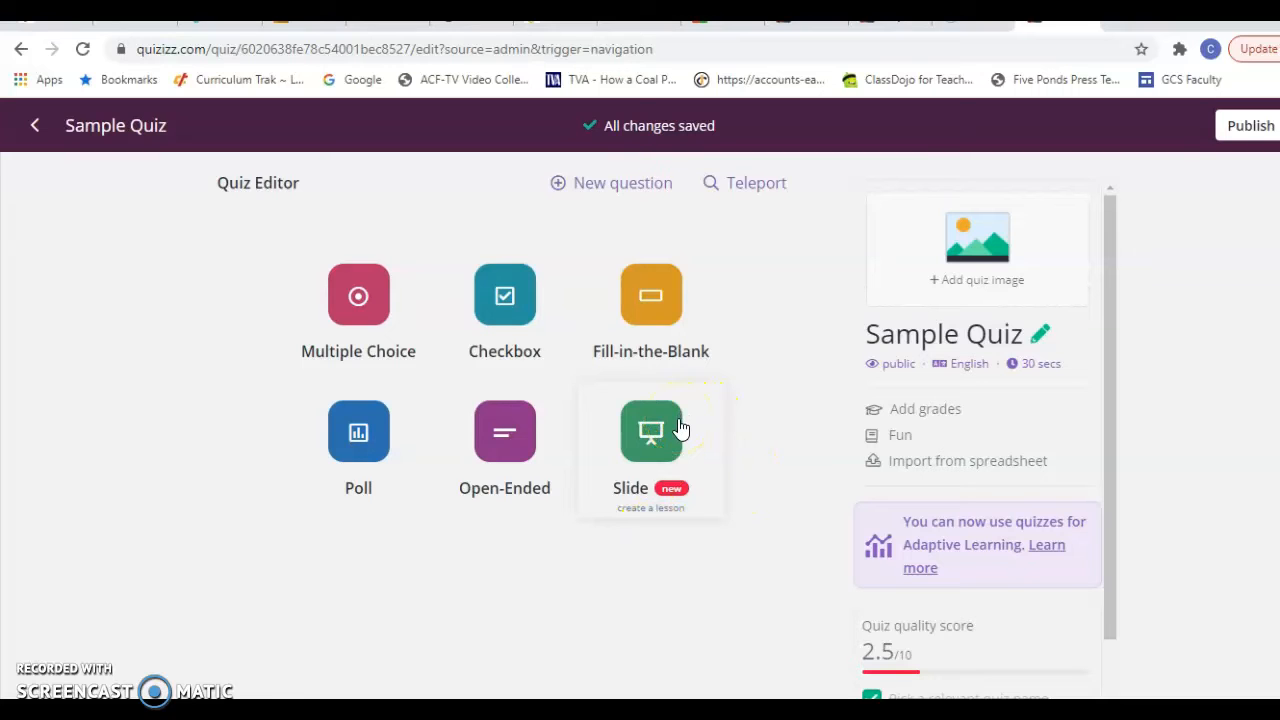
# - Add a multiple-choice question to Sample Quiz with the question text "Type question"
pyautogui.click(369, 297)
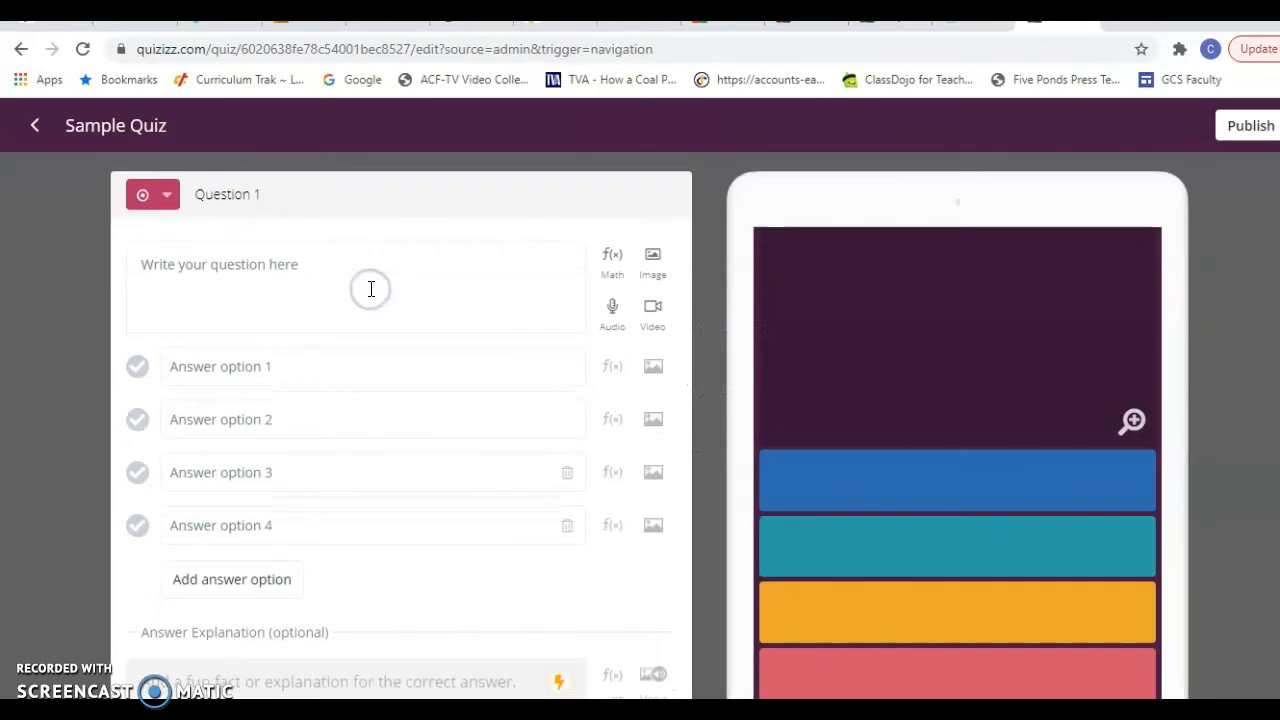
pyautogui.click(334, 272)
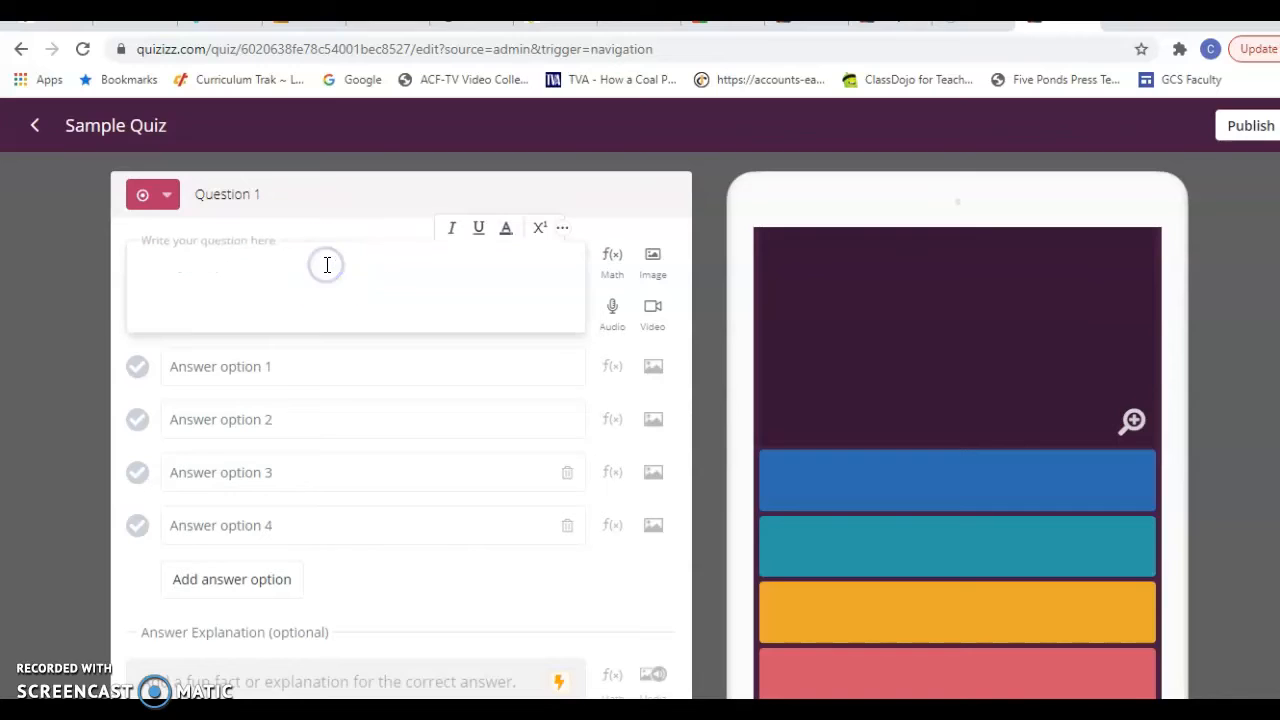
pyautogui.write('Ty[pe')
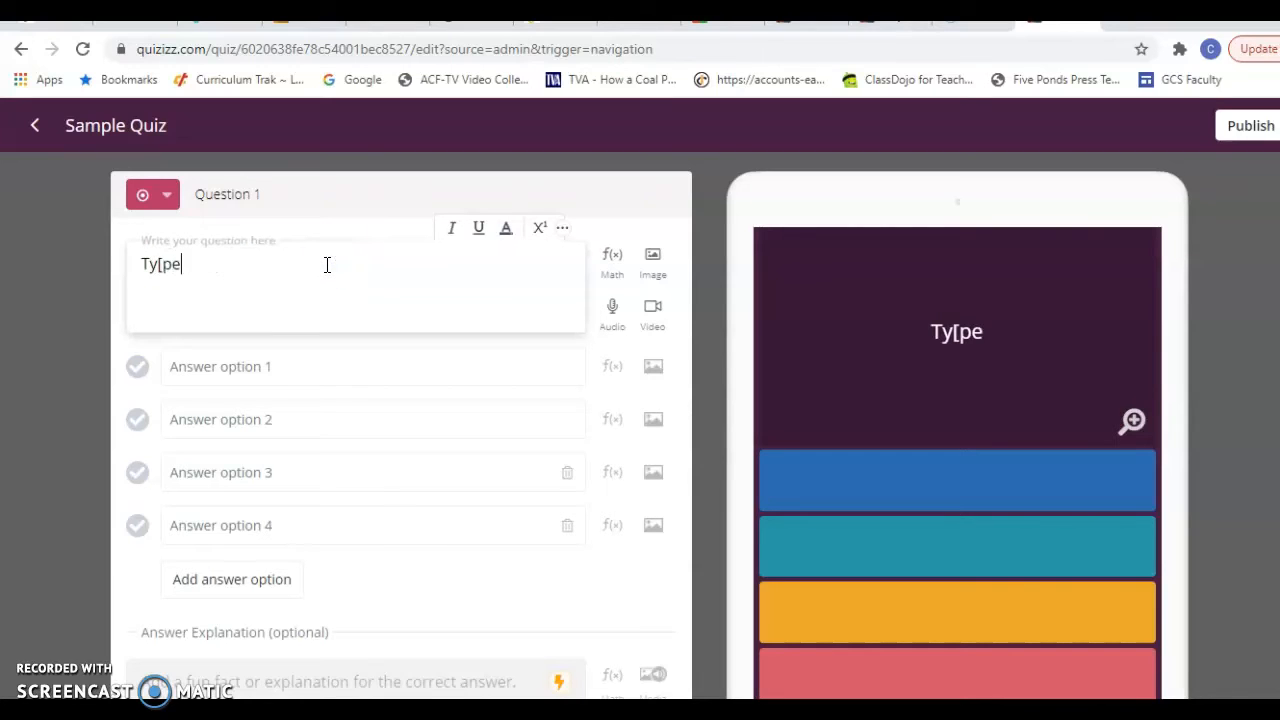
pyautogui.press('BackSpace')
pyautogui.press('BackSpace')
pyautogui.press('BackSpace')
pyautogui.write('pe question')
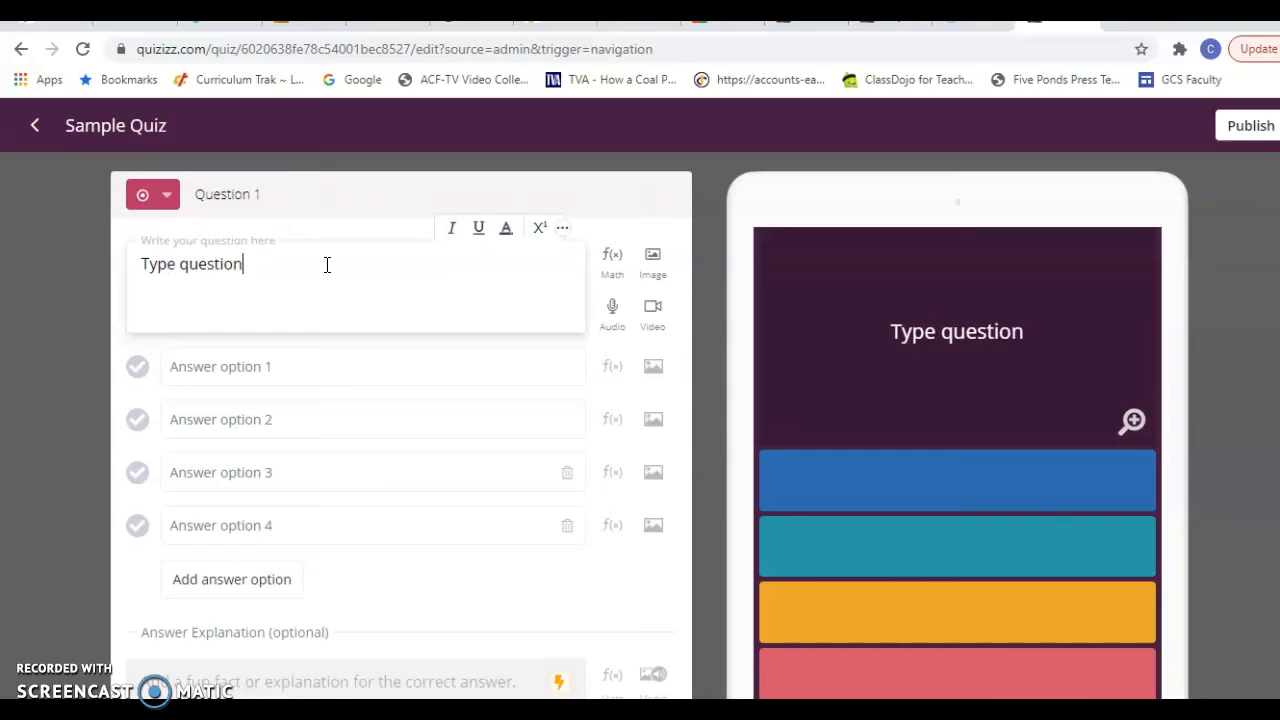
# - Fill in the question's four answer options as "Answer A" through "Answer D" and save it with Answer B as the correct one
pyautogui.click(273, 367)
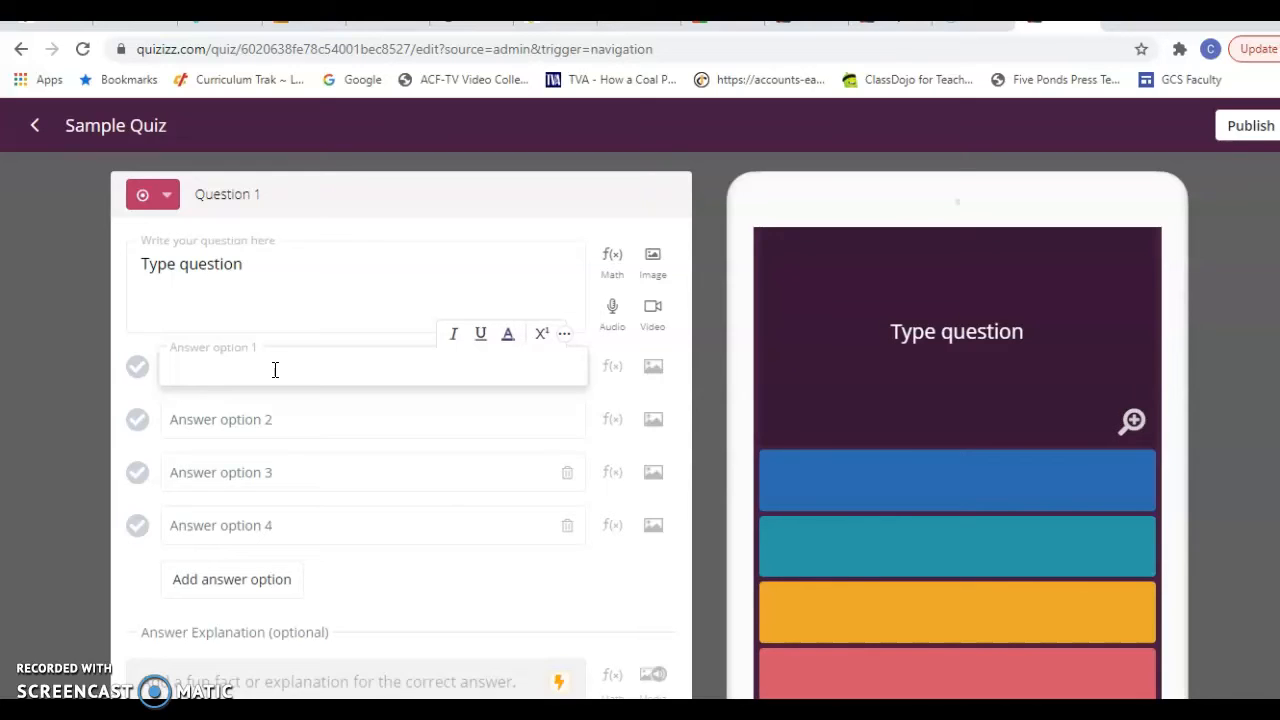
pyautogui.write('Answer')
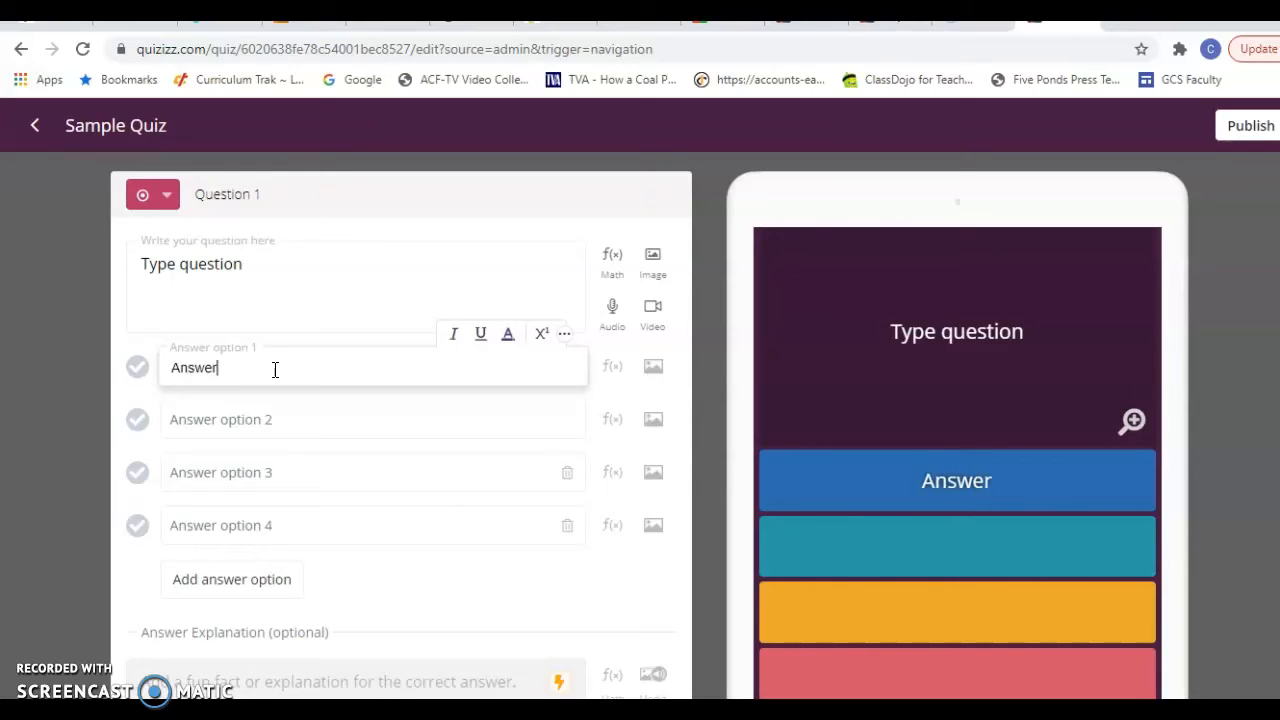
pyautogui.write(' A')
pyautogui.press('Tab')
pyautogui.write('Answer B')
pyautogui.press('Tab')
pyautogui.write('Ansewr')
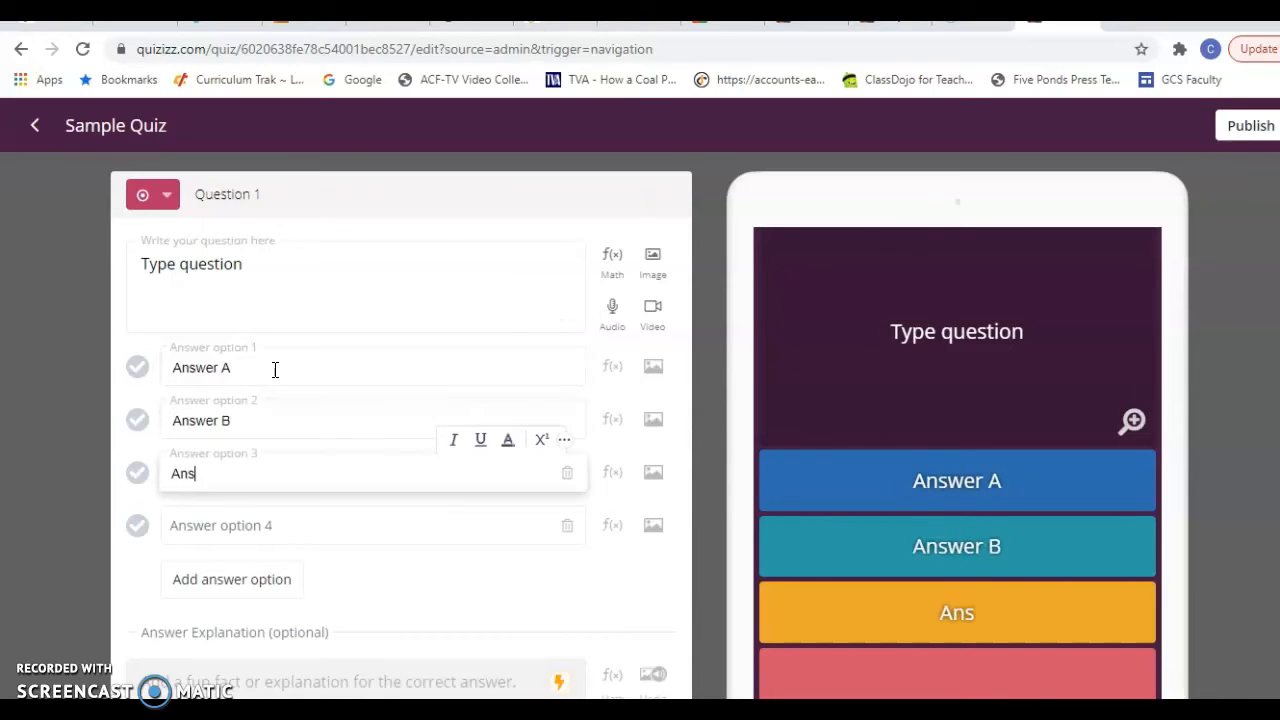
pyautogui.press('BackSpace')
pyautogui.press('BackSpace')
pyautogui.press('BackSpace')
pyautogui.write('wer C')
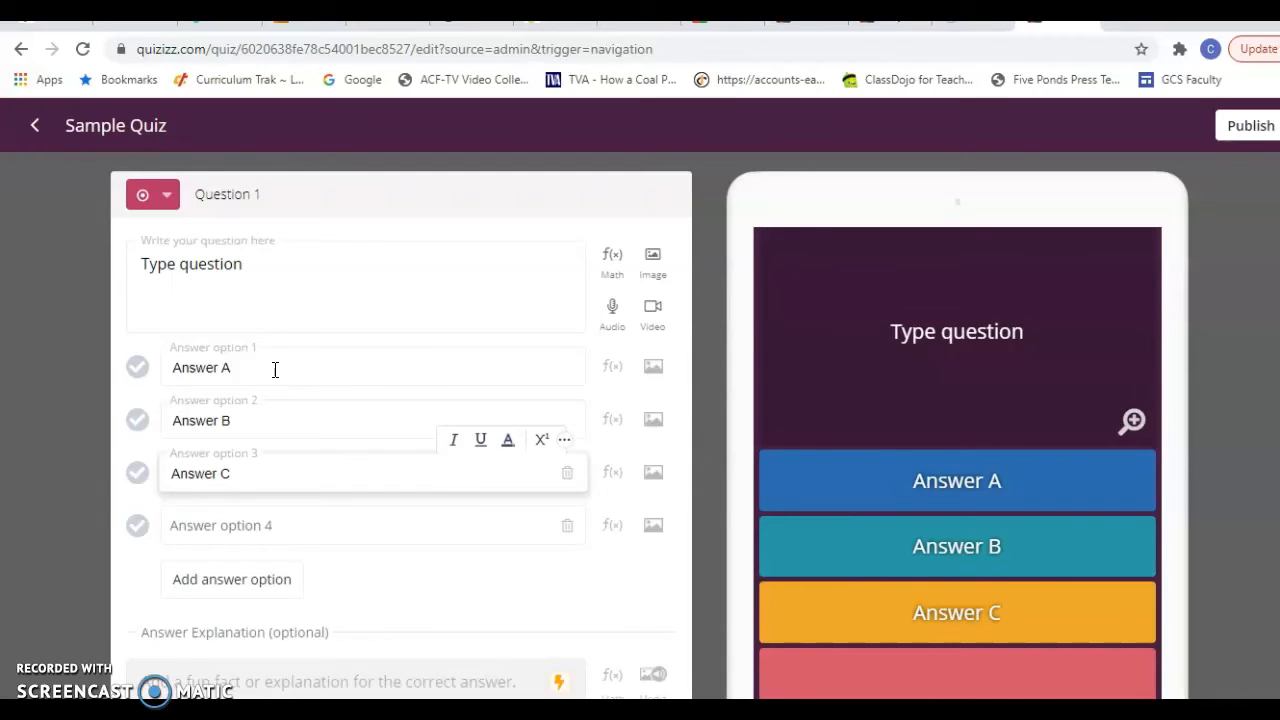
pyautogui.press('Tab')
pyautogui.write('Answer D')
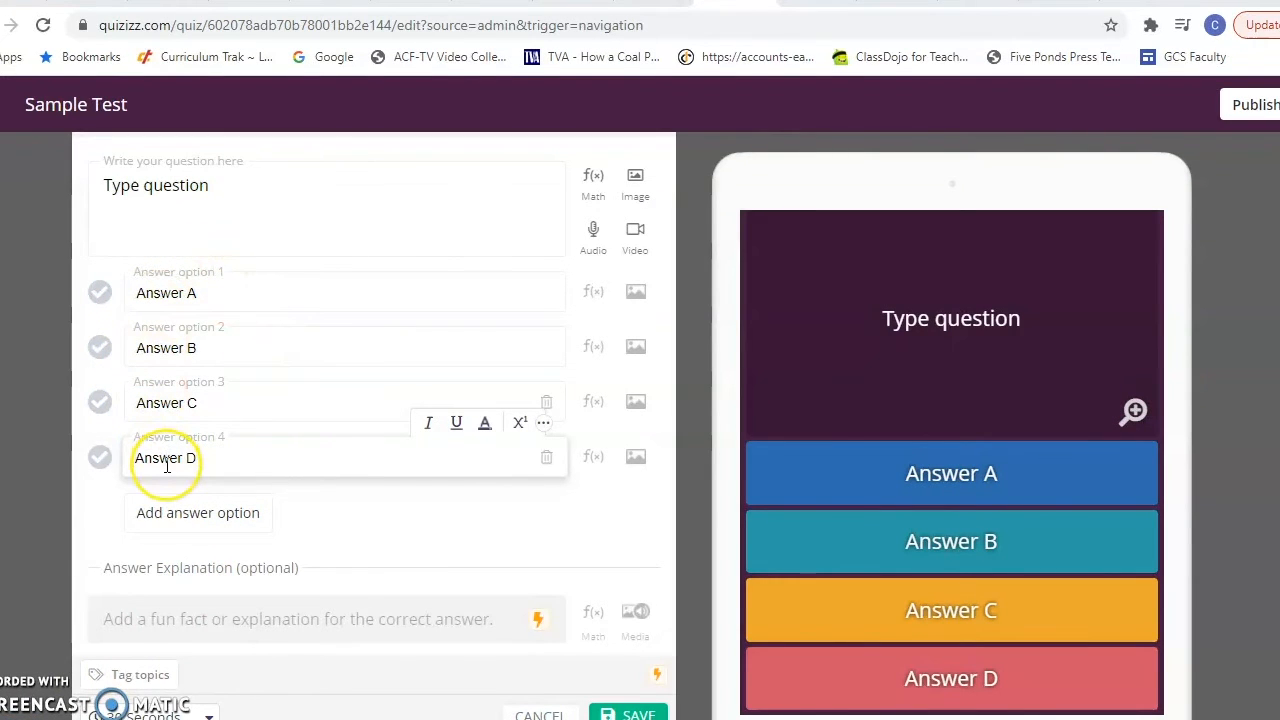
pyautogui.click(100, 348)
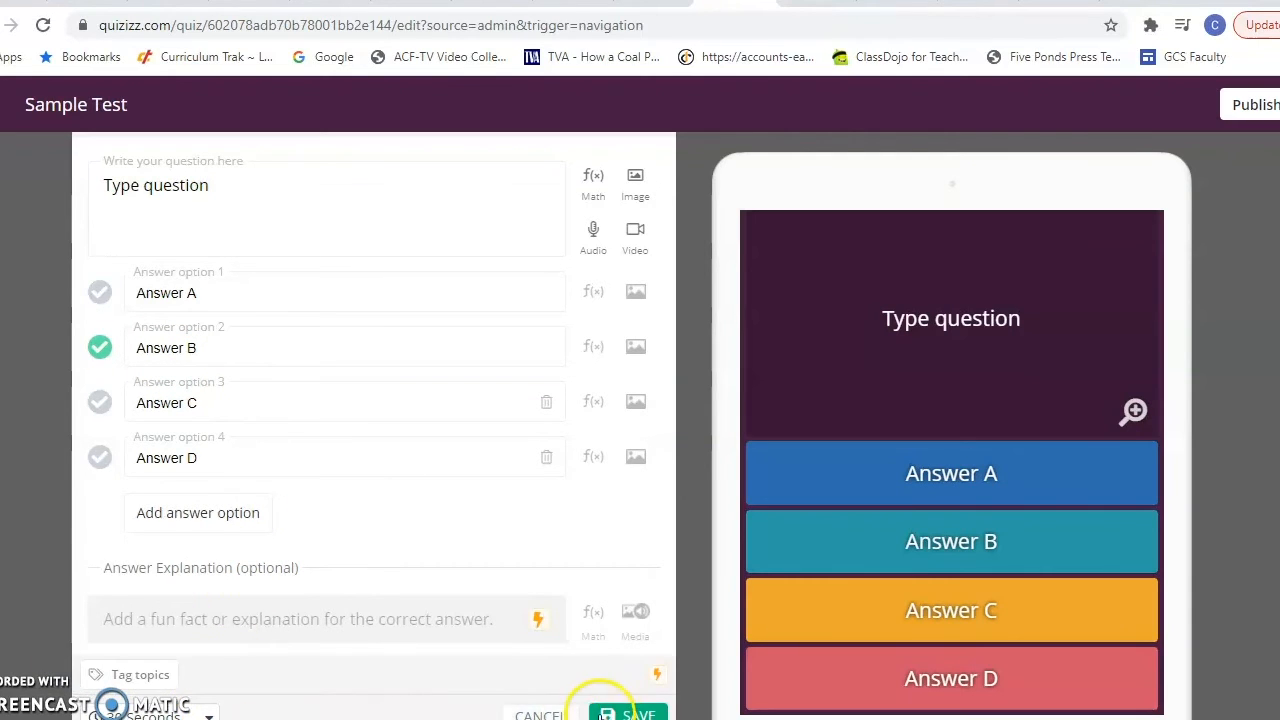
pyautogui.click(632, 714)
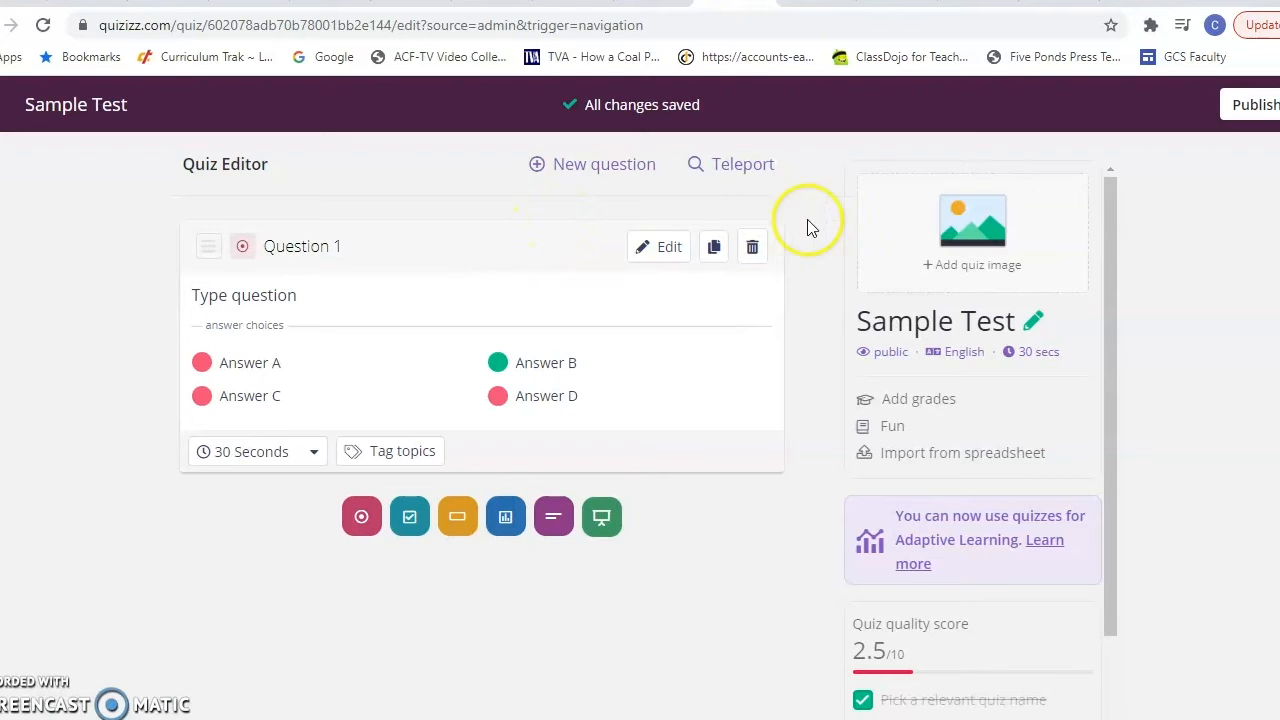
# - Publish the quiz in English for 4th to 4th grade with its visibility set to "Private, visible to you"
pyautogui.click(1240, 104)
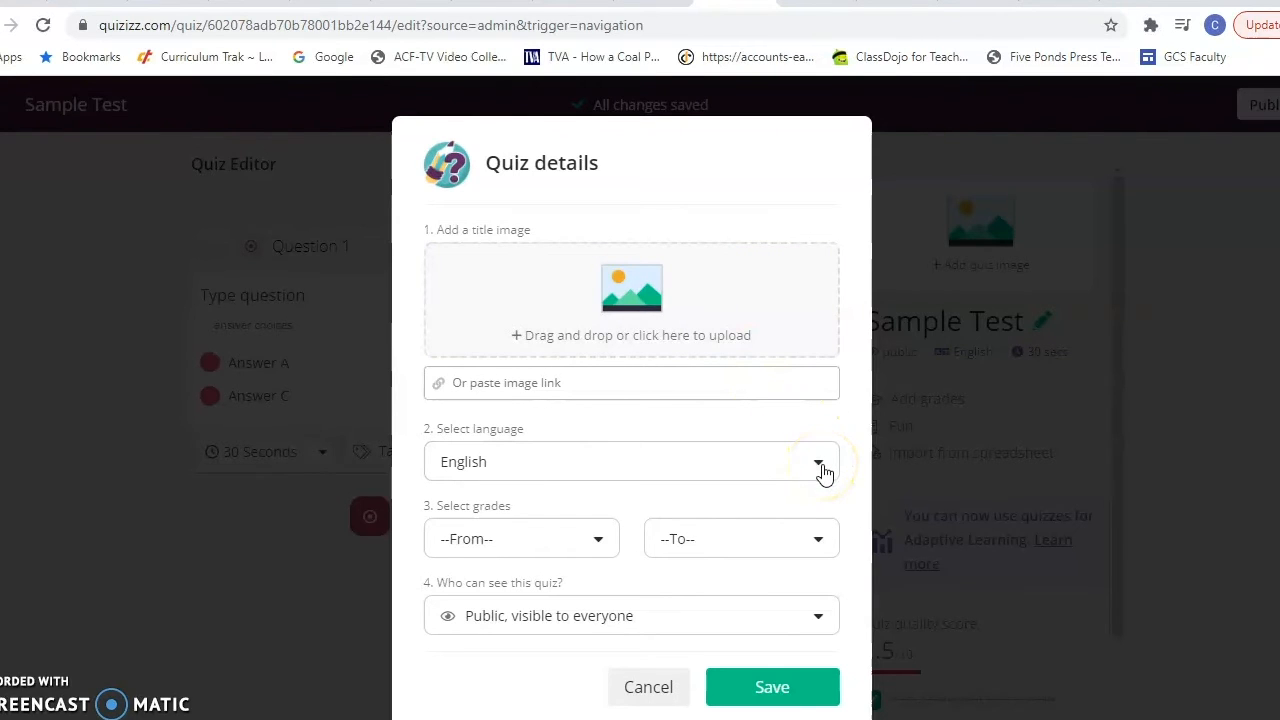
pyautogui.click(600, 542)
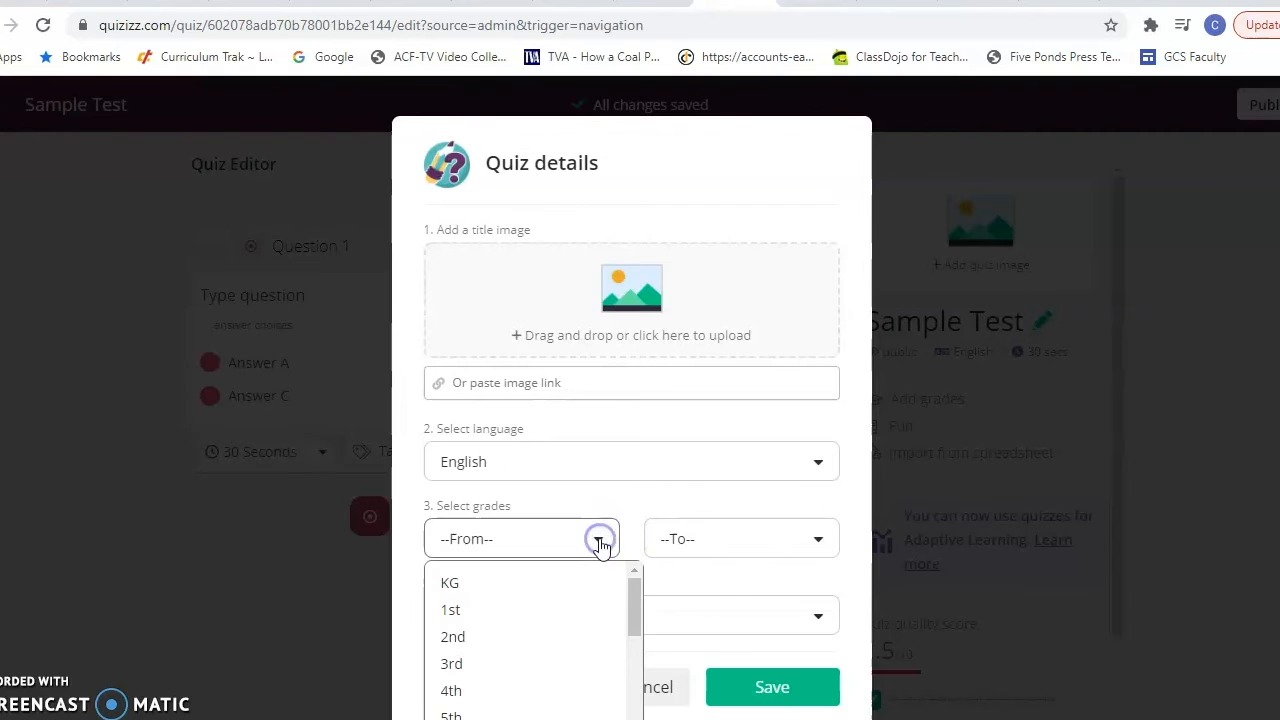
pyautogui.click(510, 690)
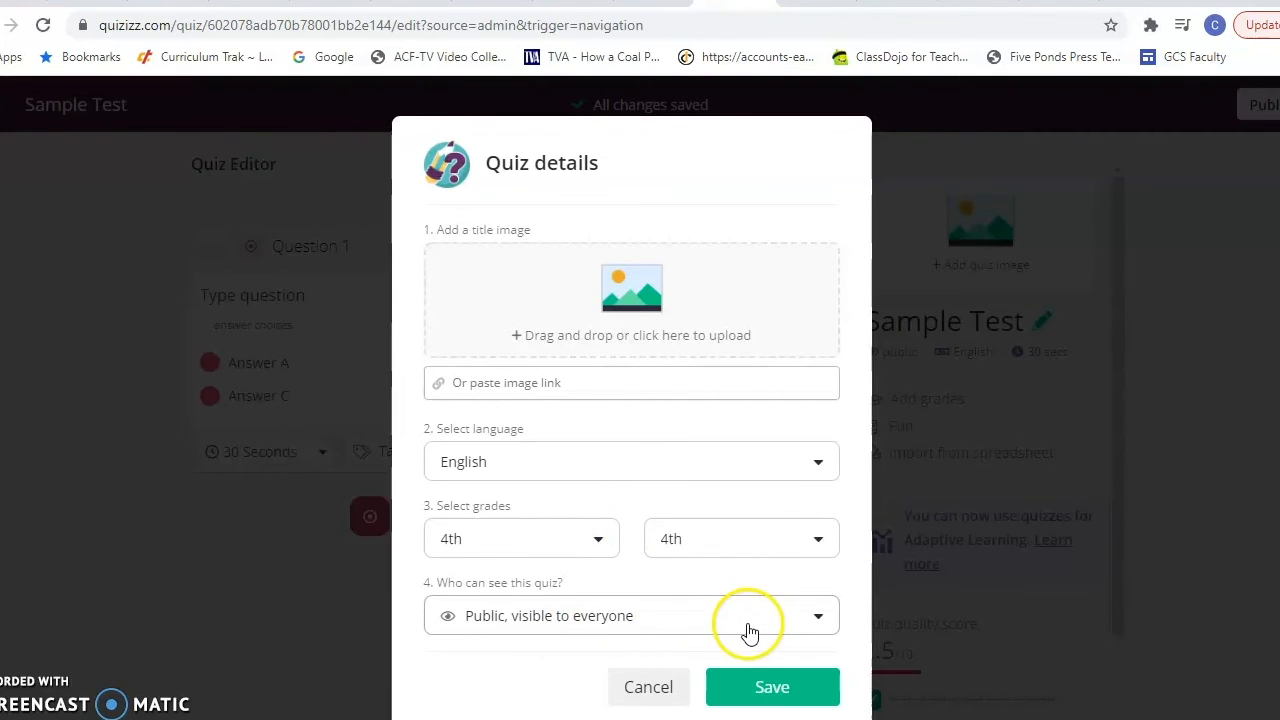
pyautogui.click(819, 617)
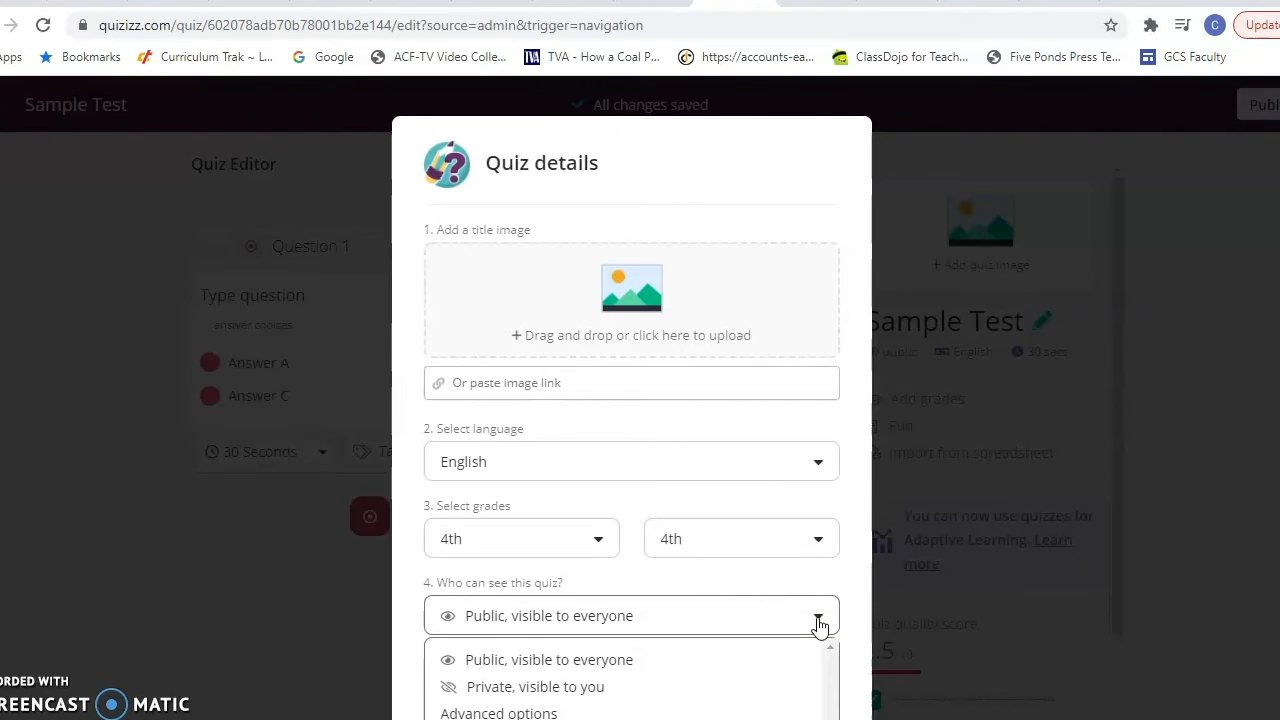
pyautogui.click(590, 688)
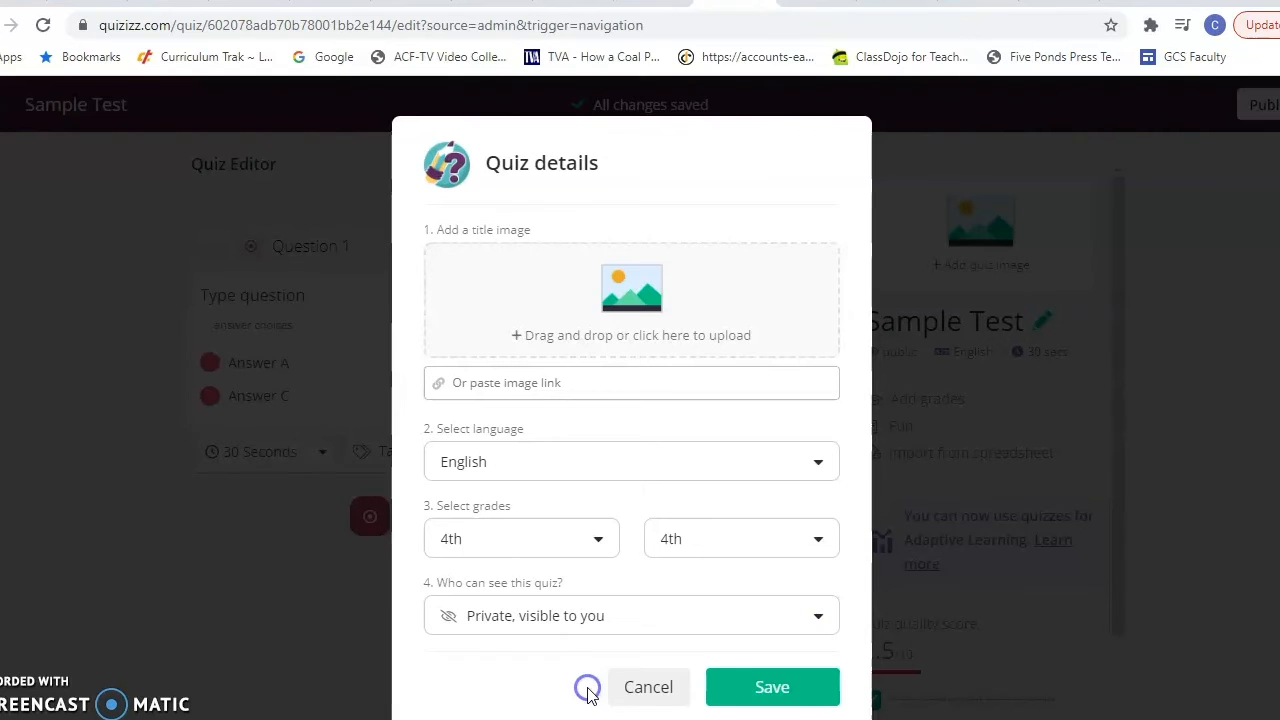
pyautogui.click(766, 688)
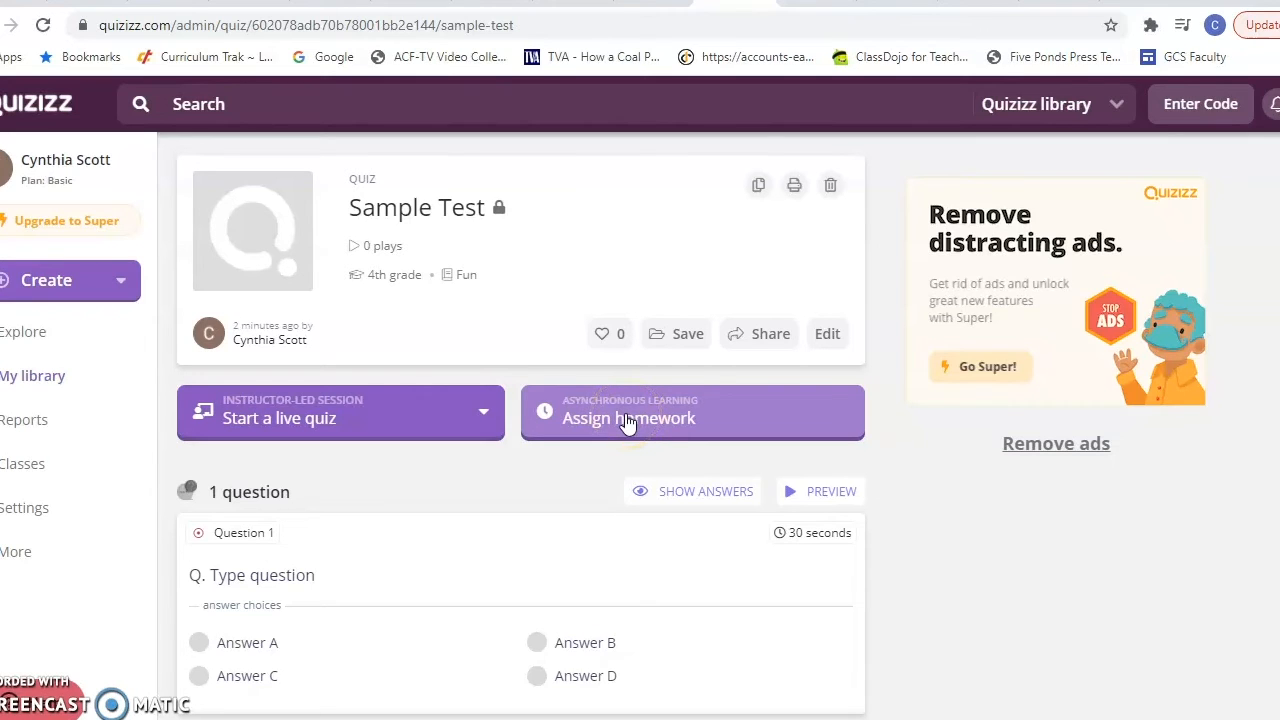
# - Open an instructor-led live session of the sample quiz and try to start it before any participant has joined
pyautogui.click(478, 428)
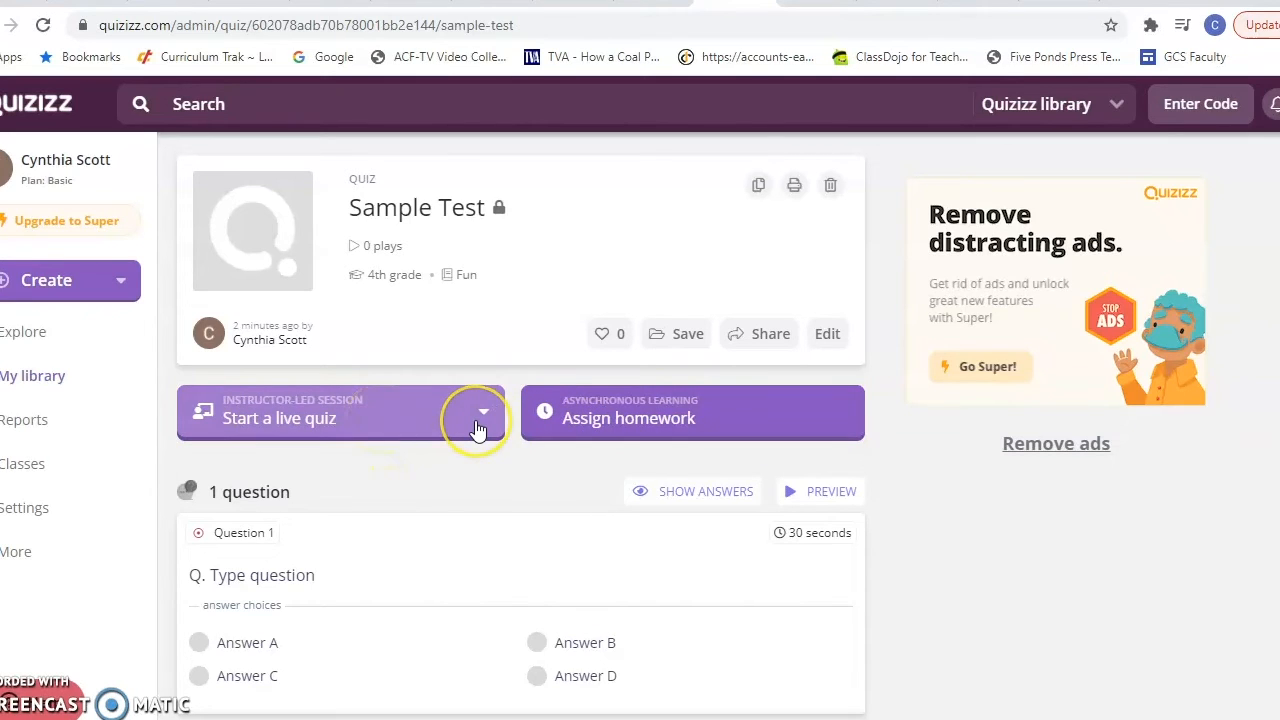
pyautogui.click(383, 427)
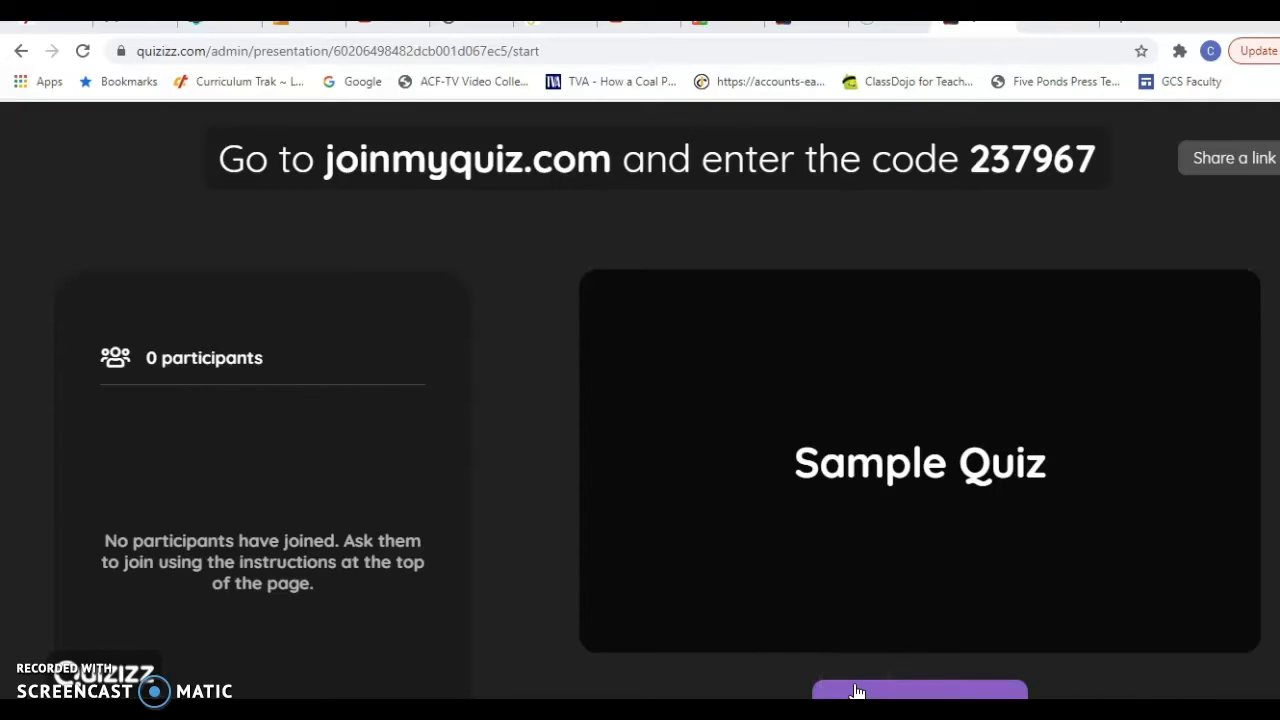
pyautogui.moveTo(857, 690)
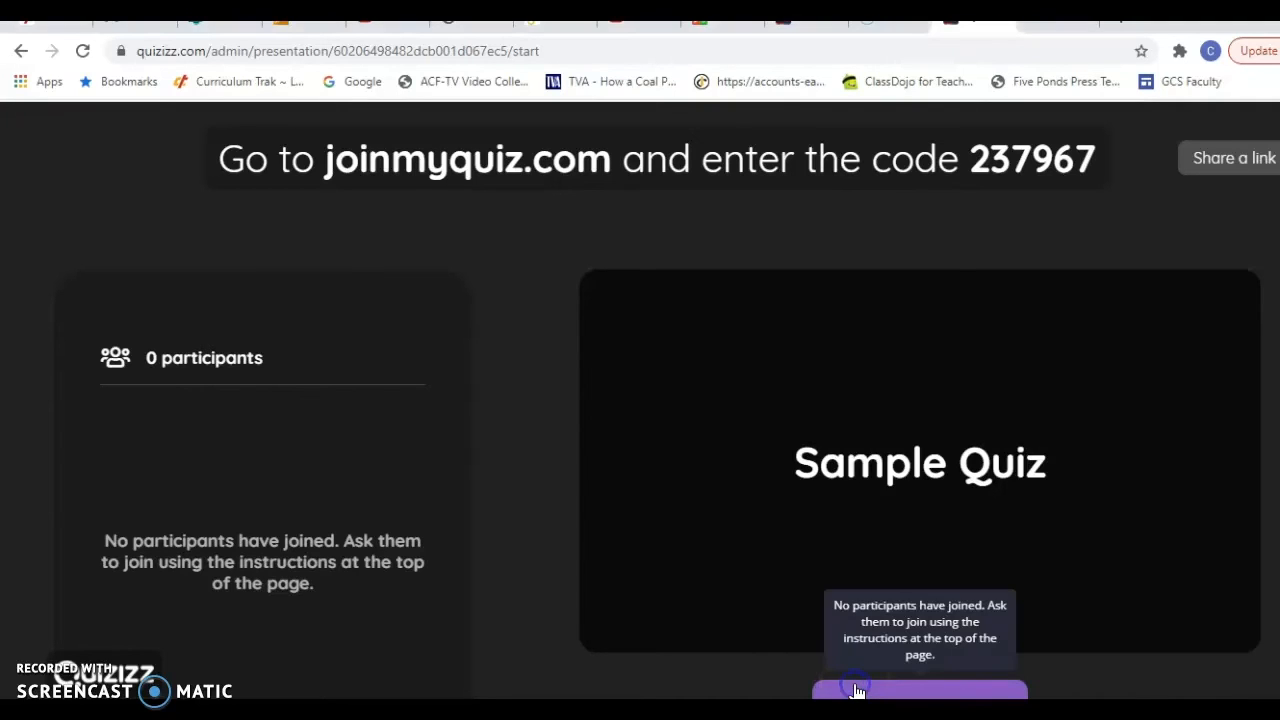
pyautogui.click(812, 666)
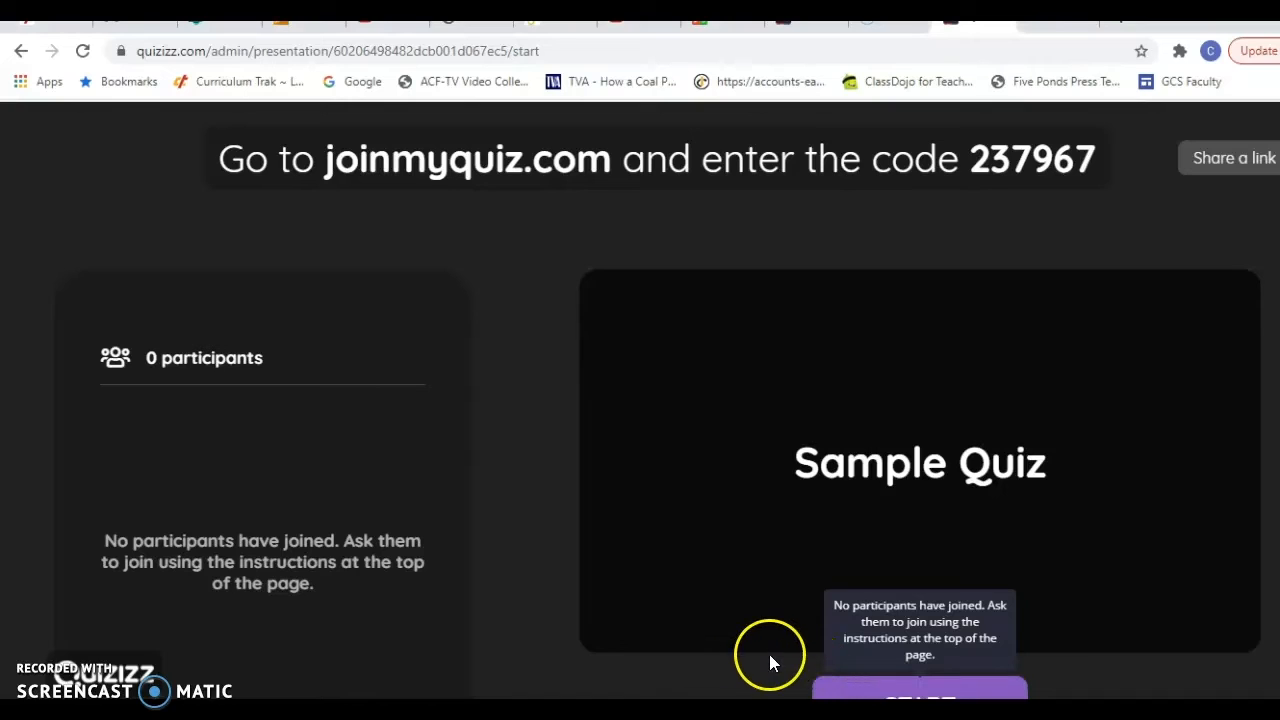
# - Join the live sample quiz as a participant under the prefilled name and select the car theme
pyautogui.click(135, 600)
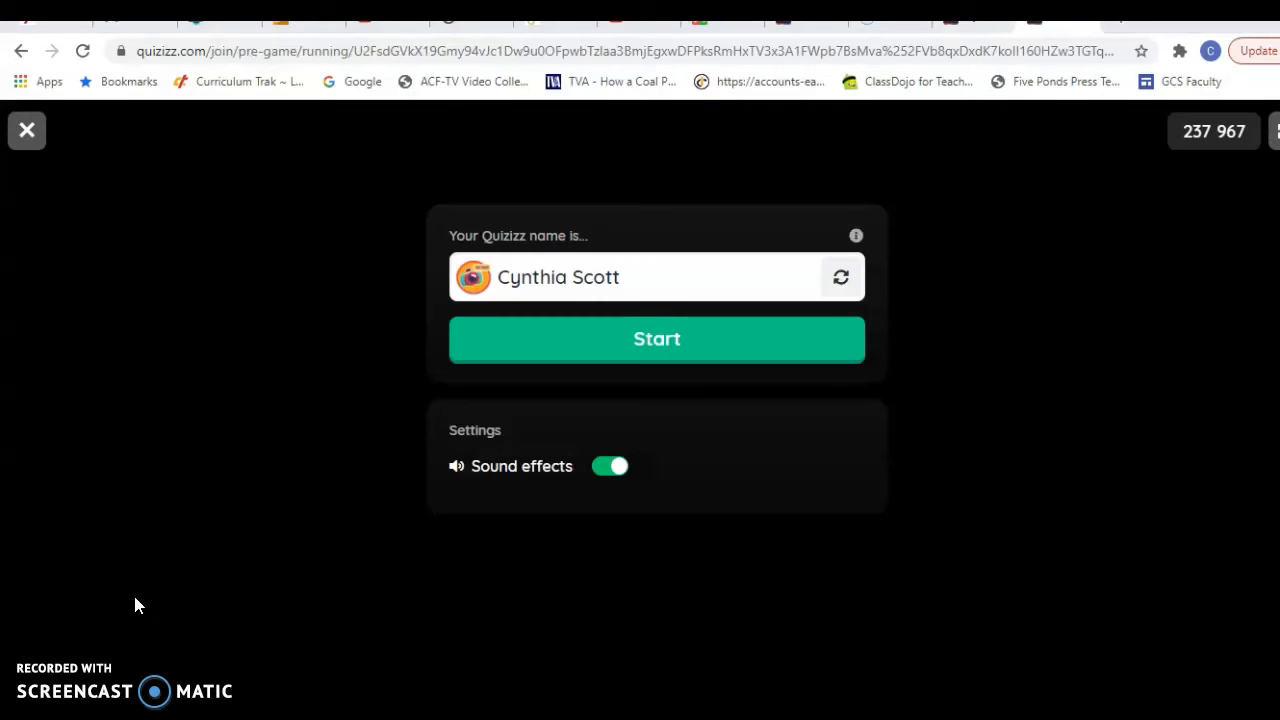
pyautogui.moveTo(214, 557); pyautogui.dragTo(457, 462)
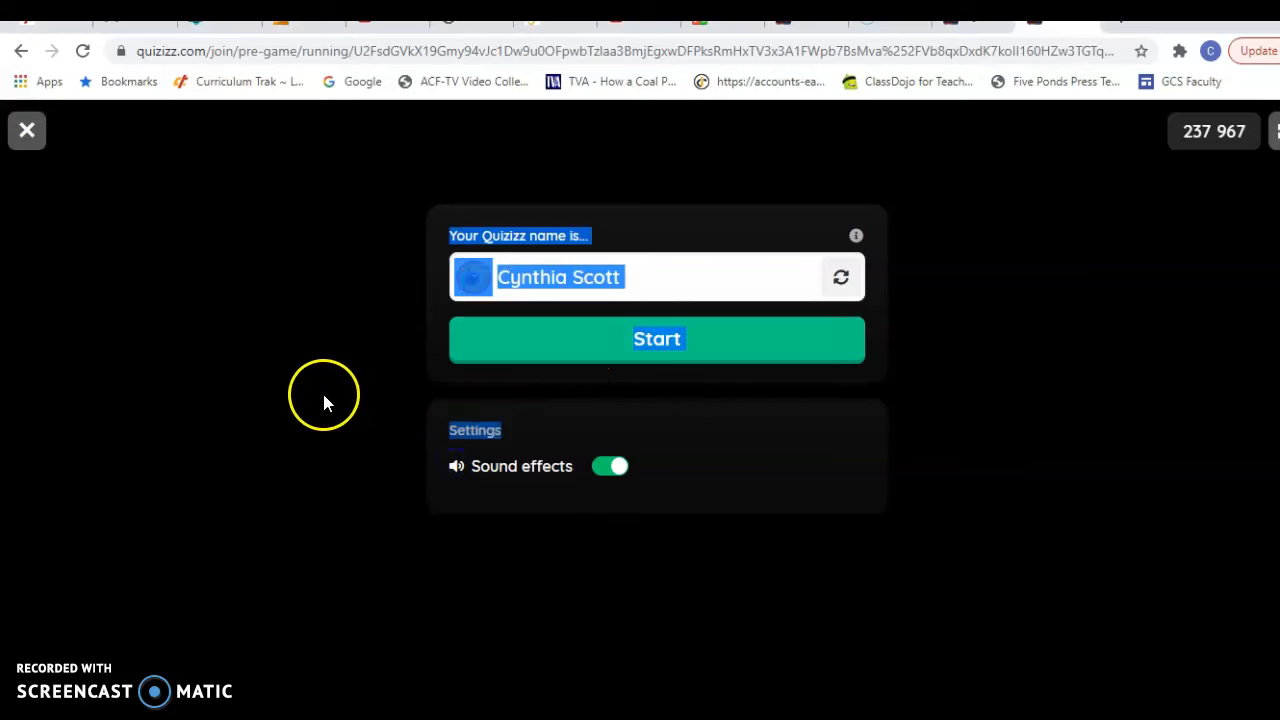
pyautogui.click(323, 401)
pyautogui.click(529, 349)
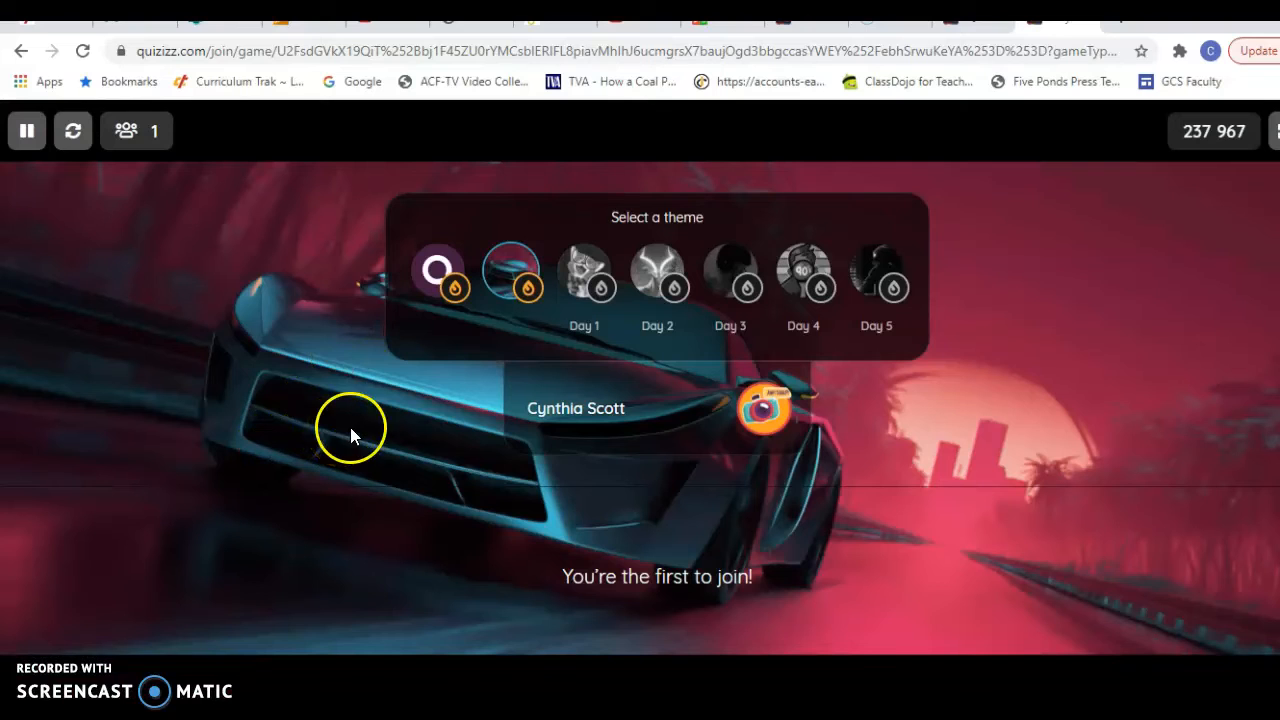
pyautogui.click(503, 277)
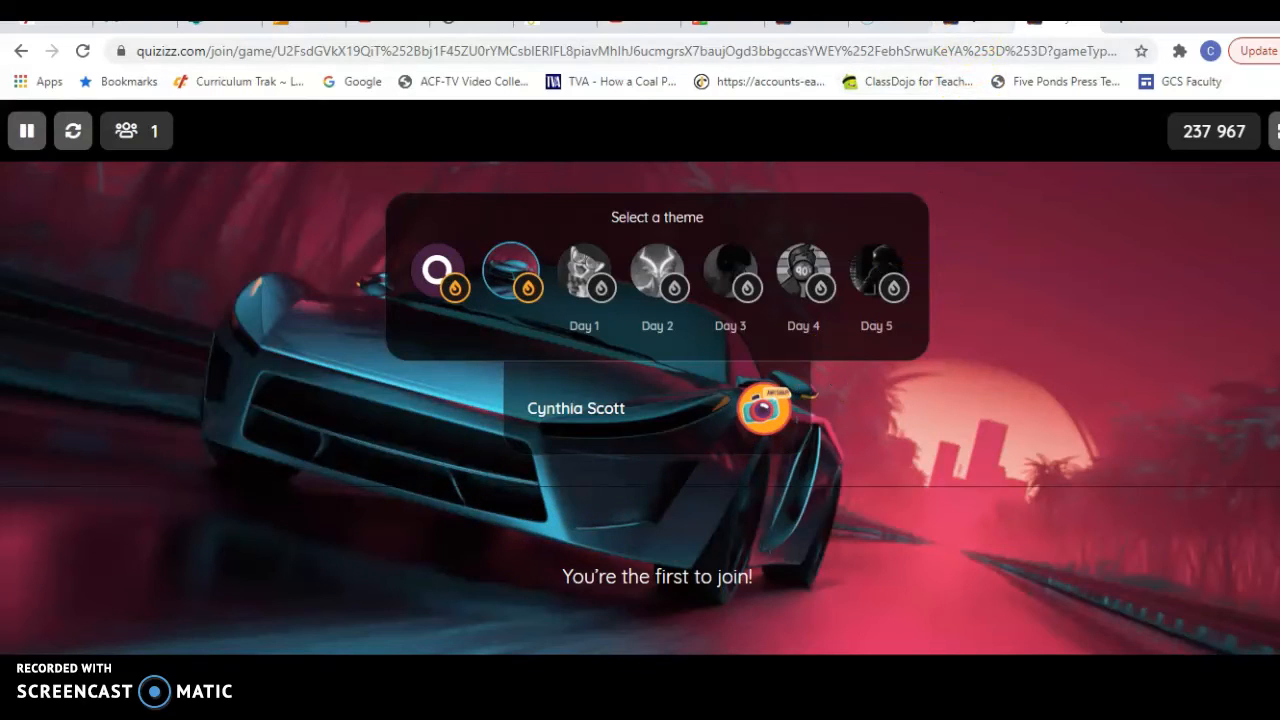
# - Start the live quiz from the host page and answer its question with Answer B on the participant page
pyautogui.click(975, 22)
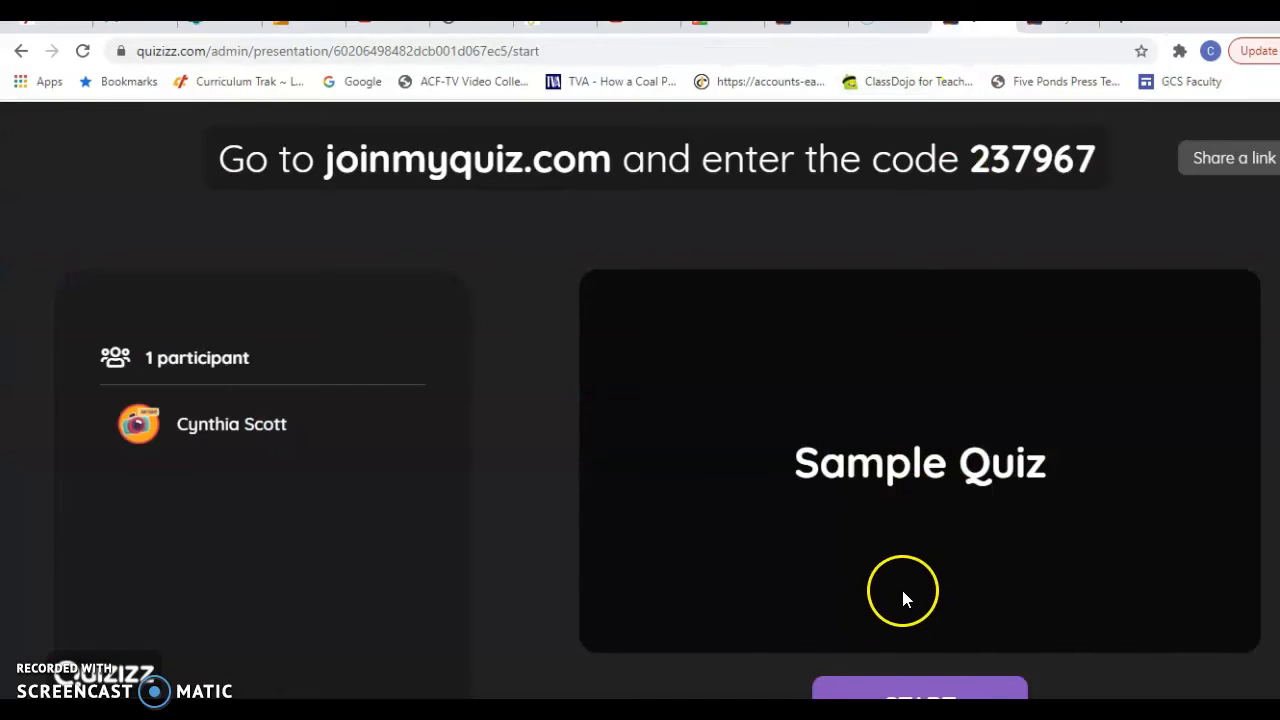
pyautogui.click(897, 686)
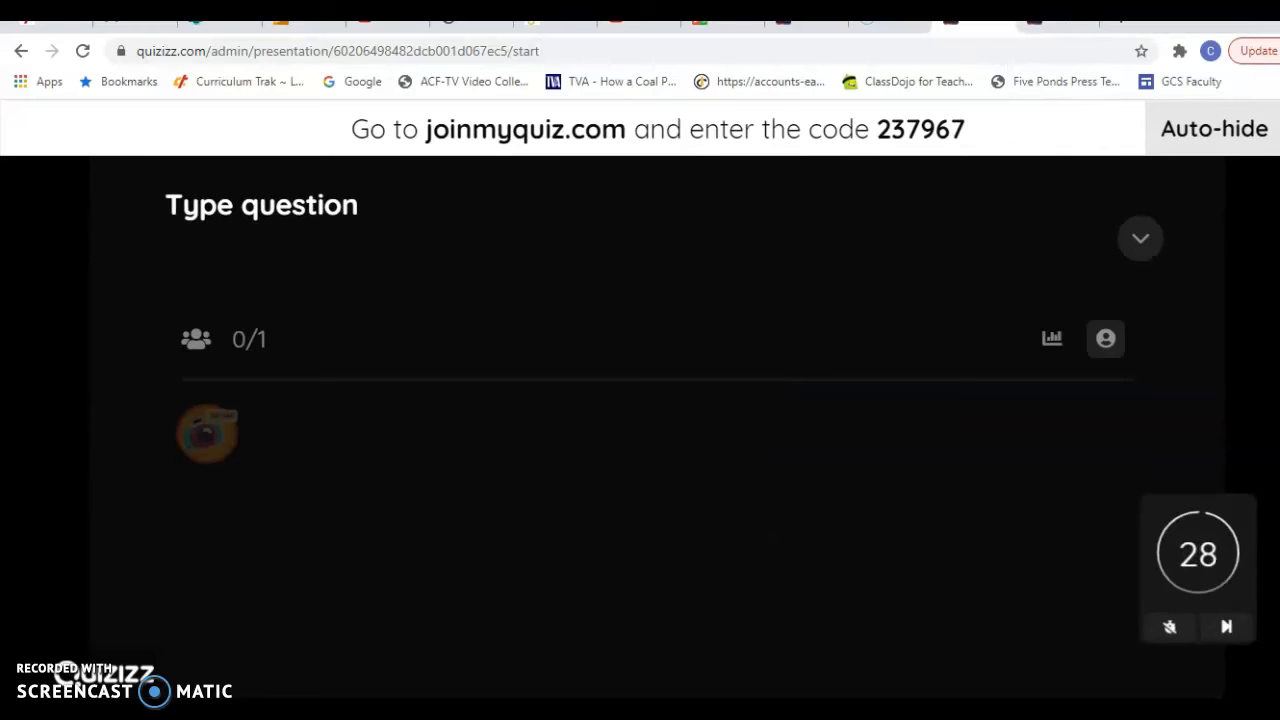
pyautogui.click(1062, 24)
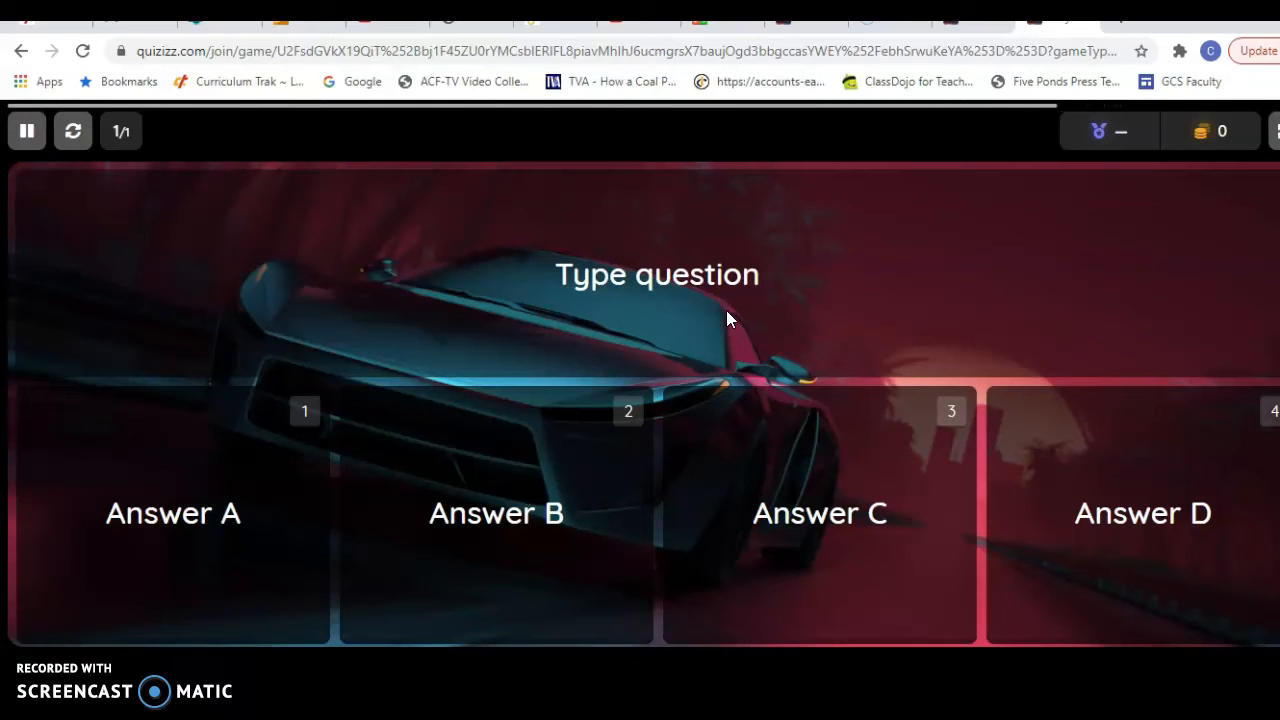
pyautogui.click(505, 503)
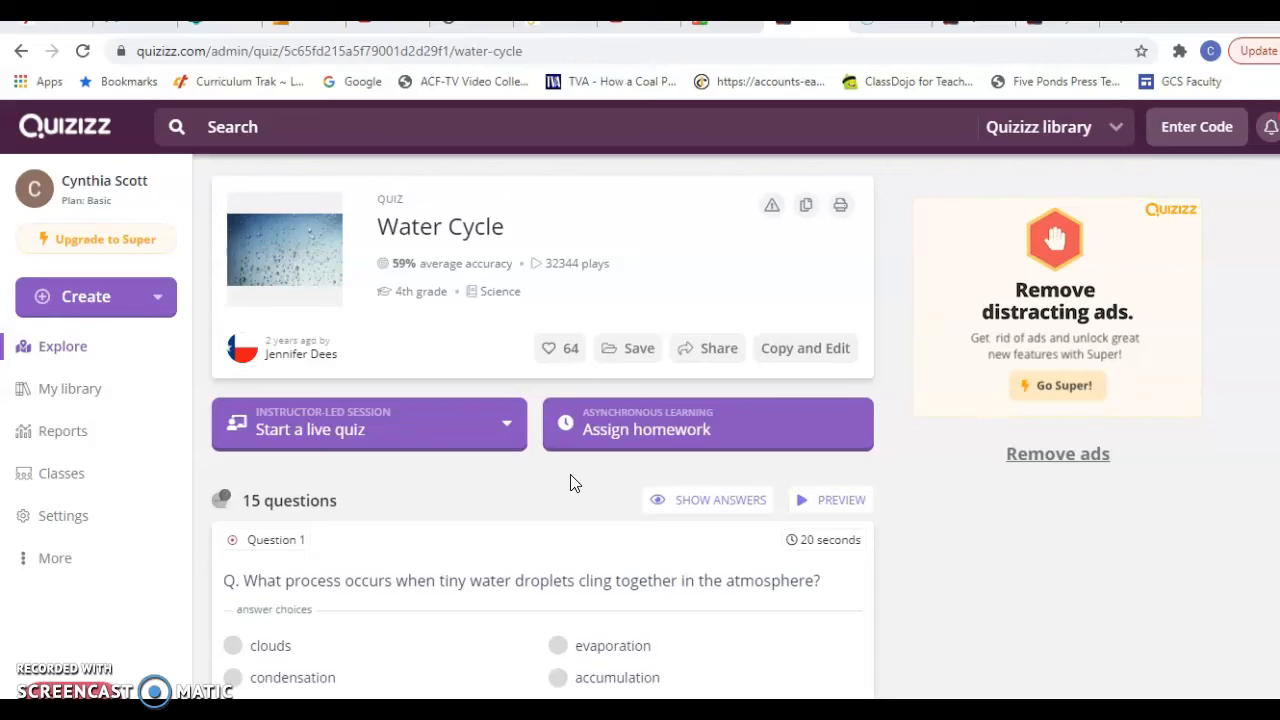
# - Assign the Water Cycle quiz as homework with a custom deadline of Wednesday, February 10, 05:30 PM
pyautogui.click(638, 428)
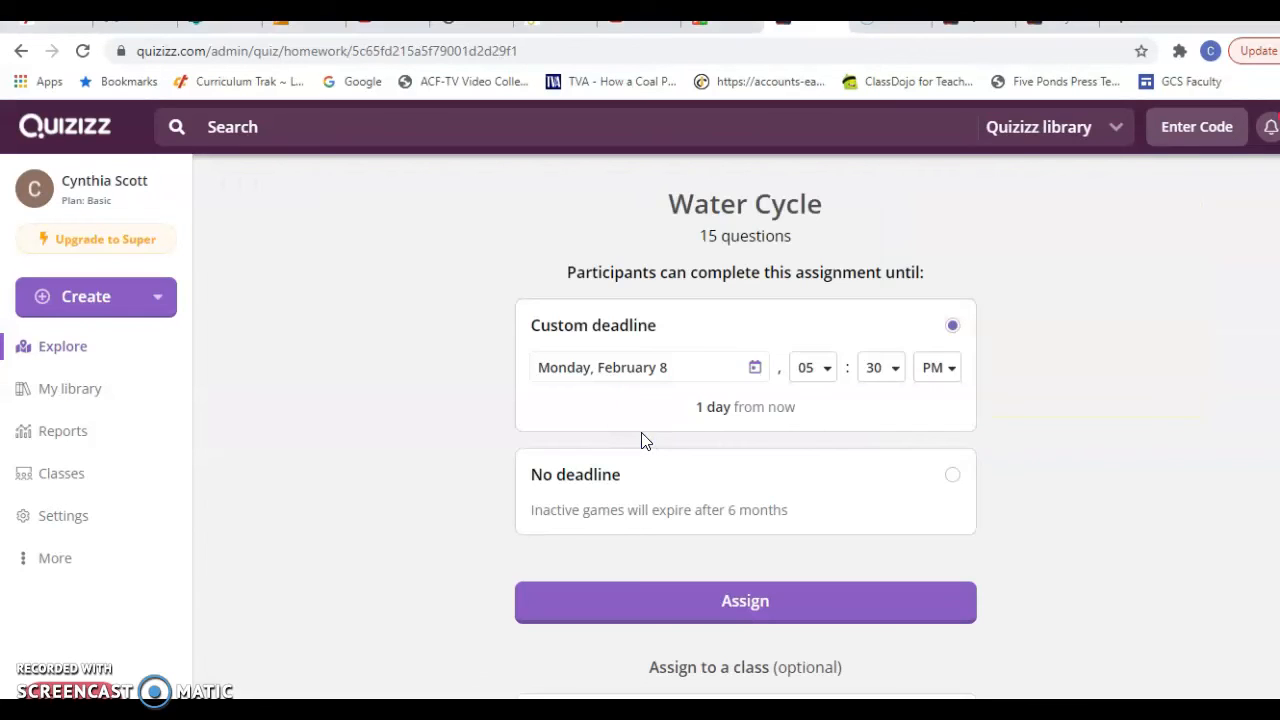
pyautogui.click(756, 368)
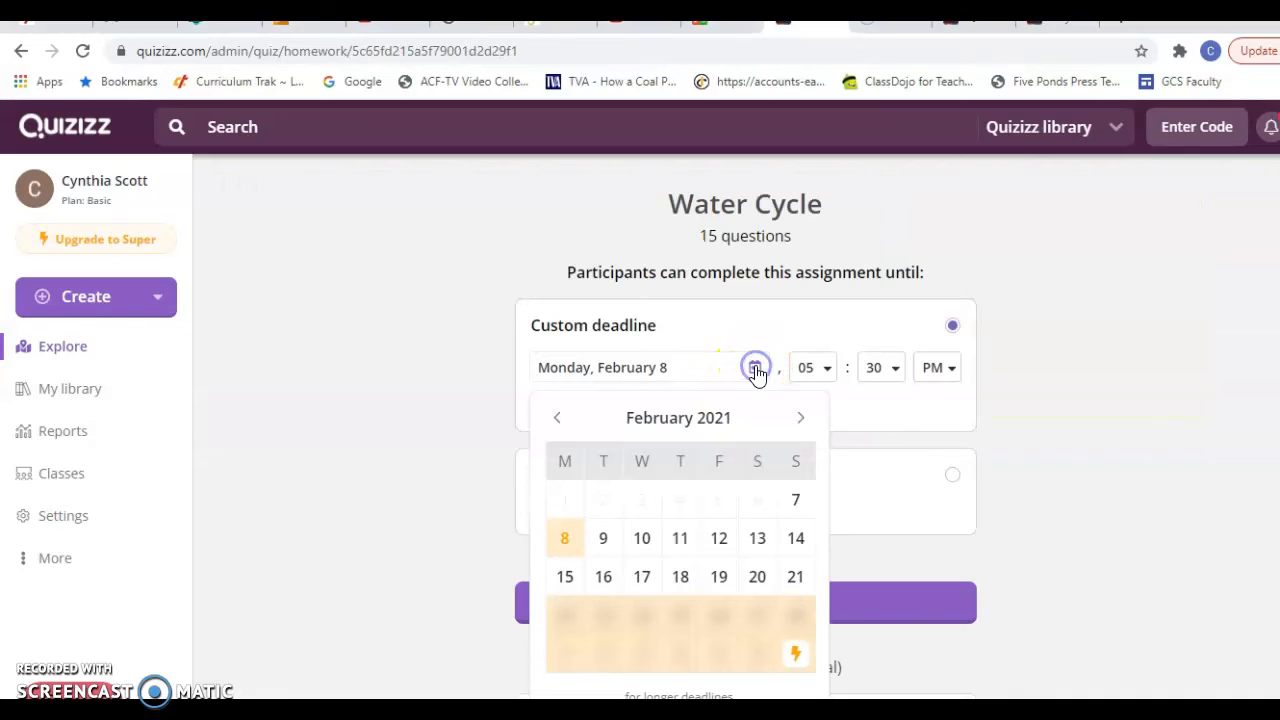
pyautogui.click(642, 545)
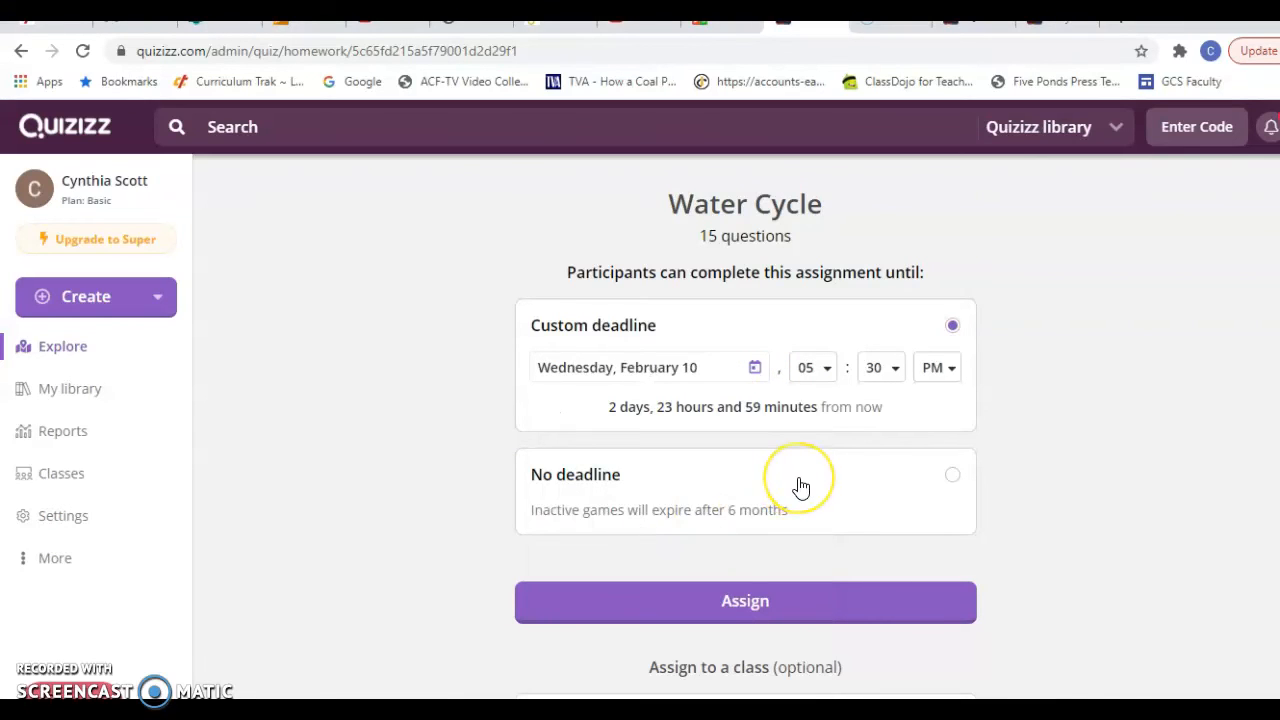
pyautogui.click(756, 600)
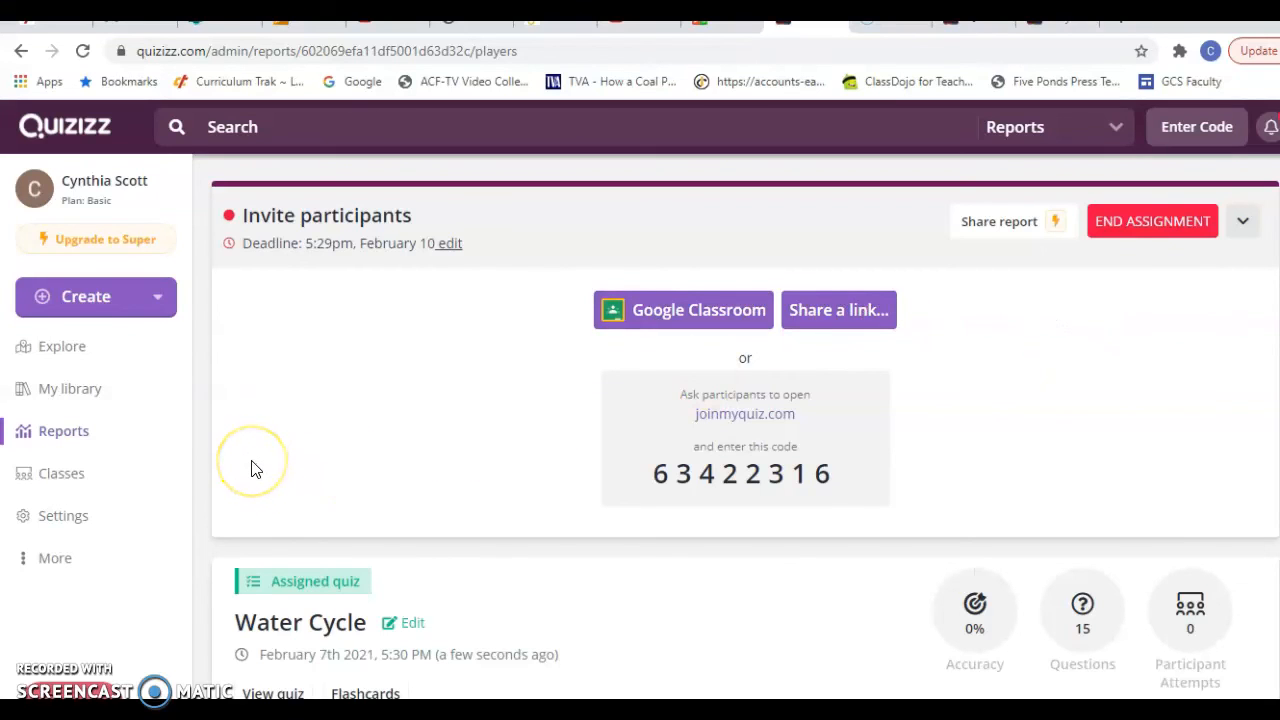
# - Examine the quiz reports, including the participant's individual answers in the one-participant report for "Homeward the Arrow's Flight - Vocab. Test #1"
pyautogui.click(58, 433)
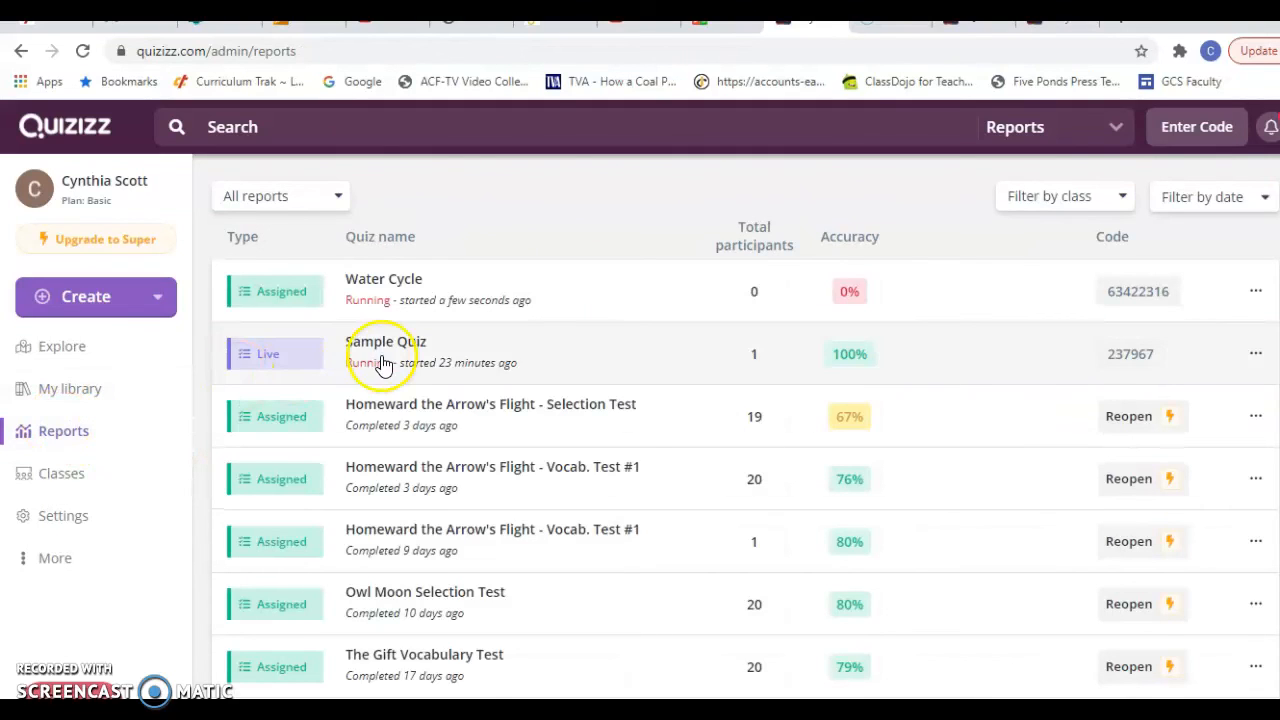
pyautogui.scroll(-3, 1270, 285)
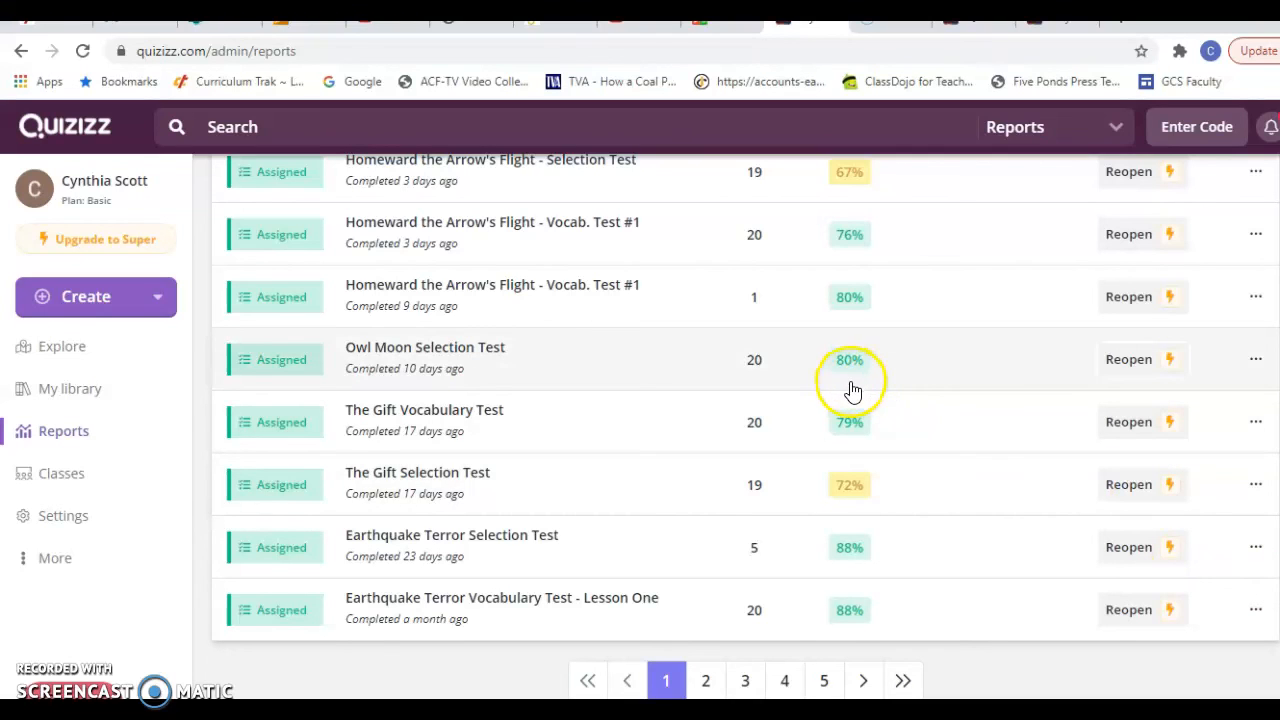
pyautogui.click(654, 303)
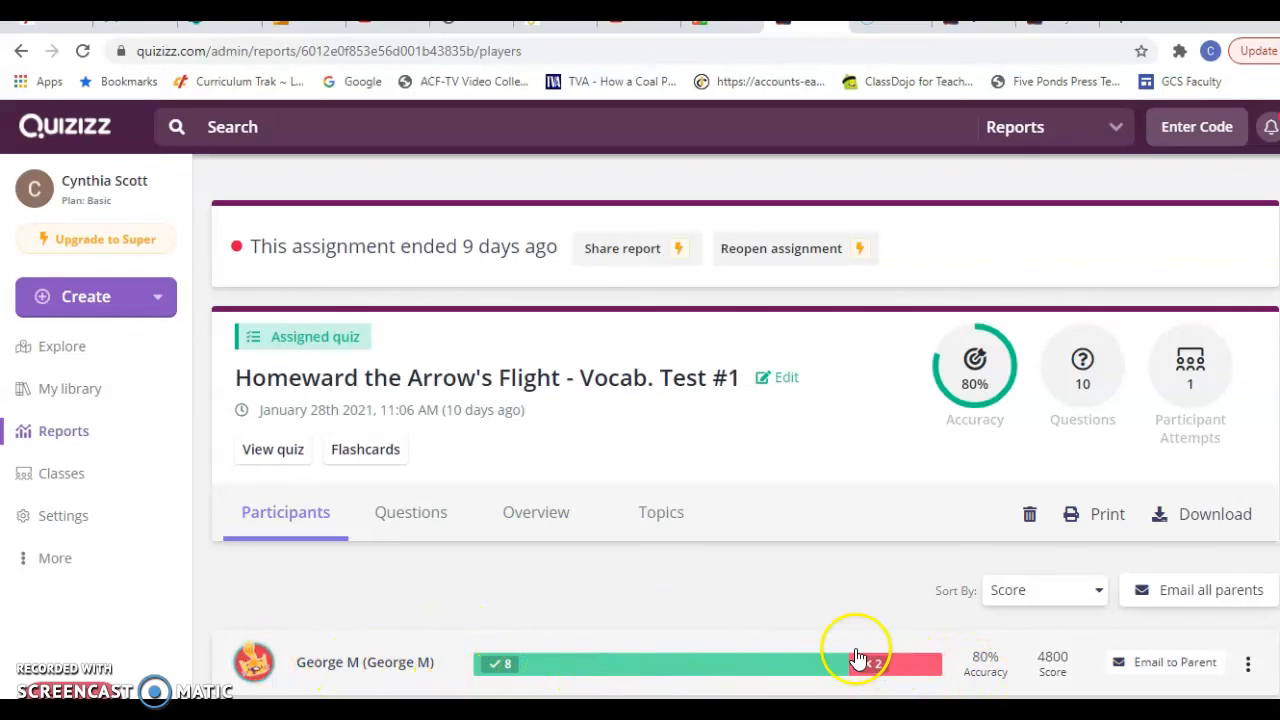
pyautogui.click(390, 665)
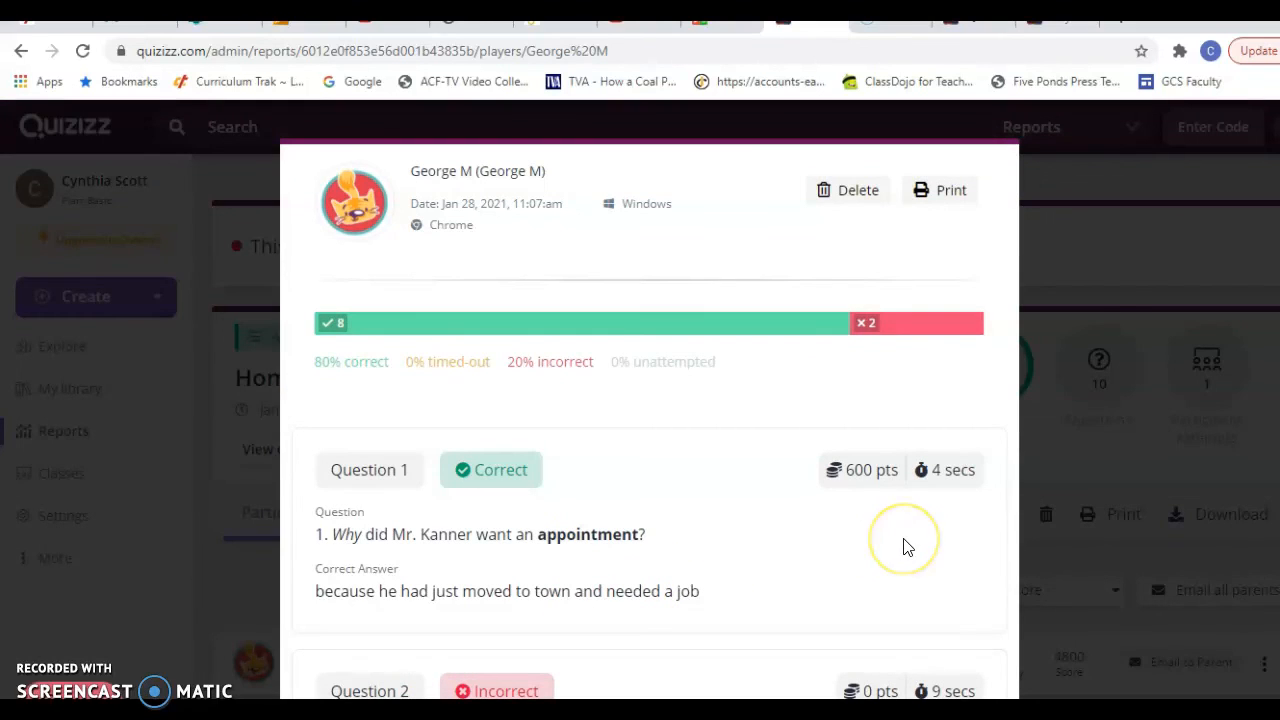
pyautogui.click(1050, 265)
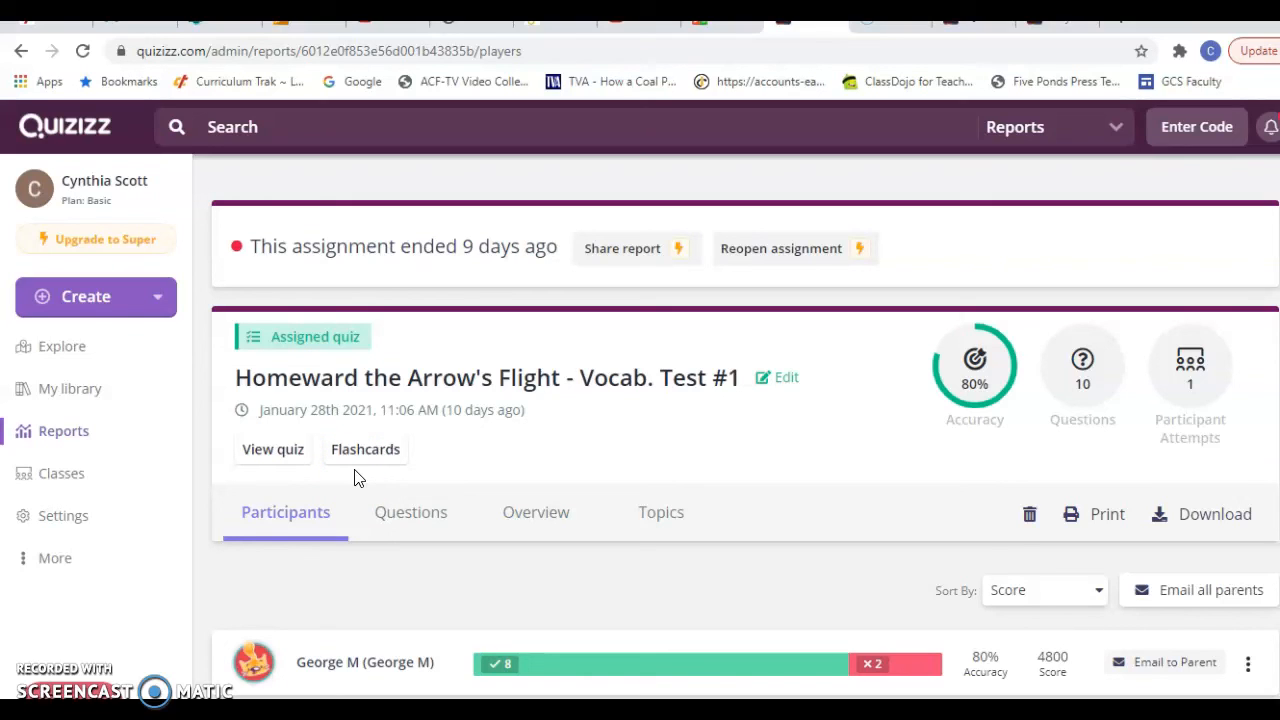
pyautogui.click(367, 536)
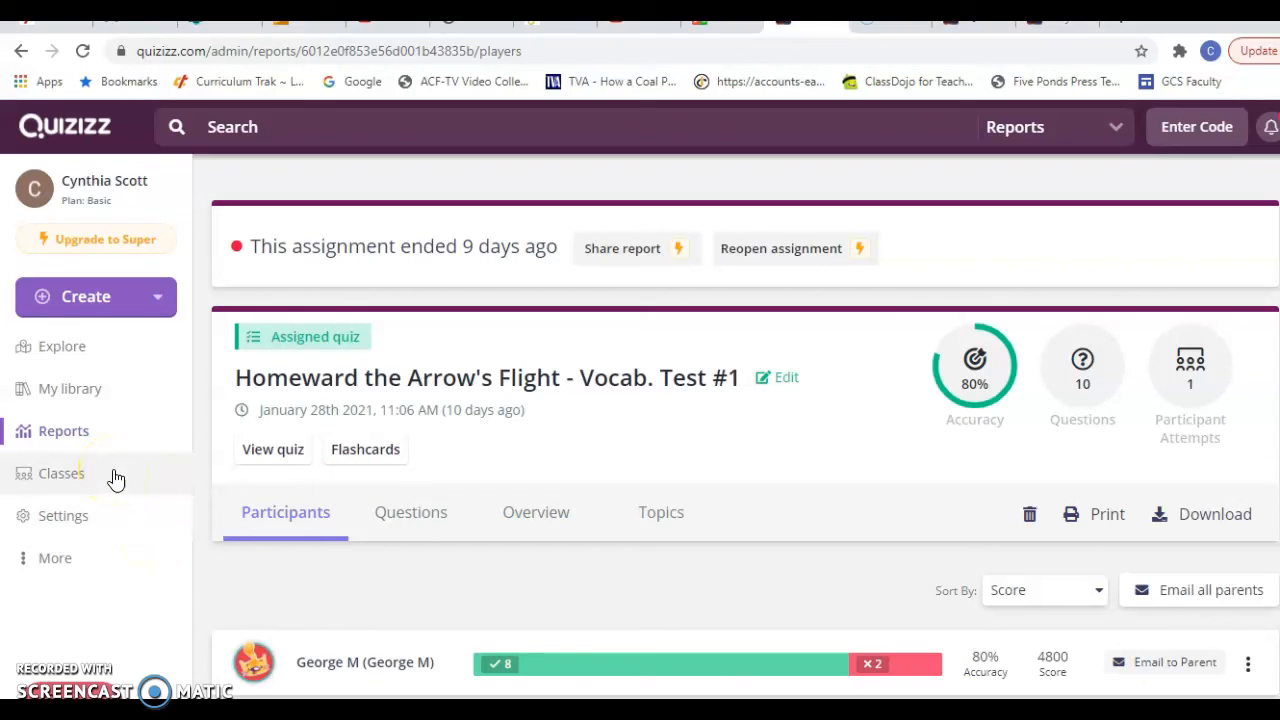
# - Open the personal quiz library to view the created and copied quizzes
pyautogui.click(68, 390)
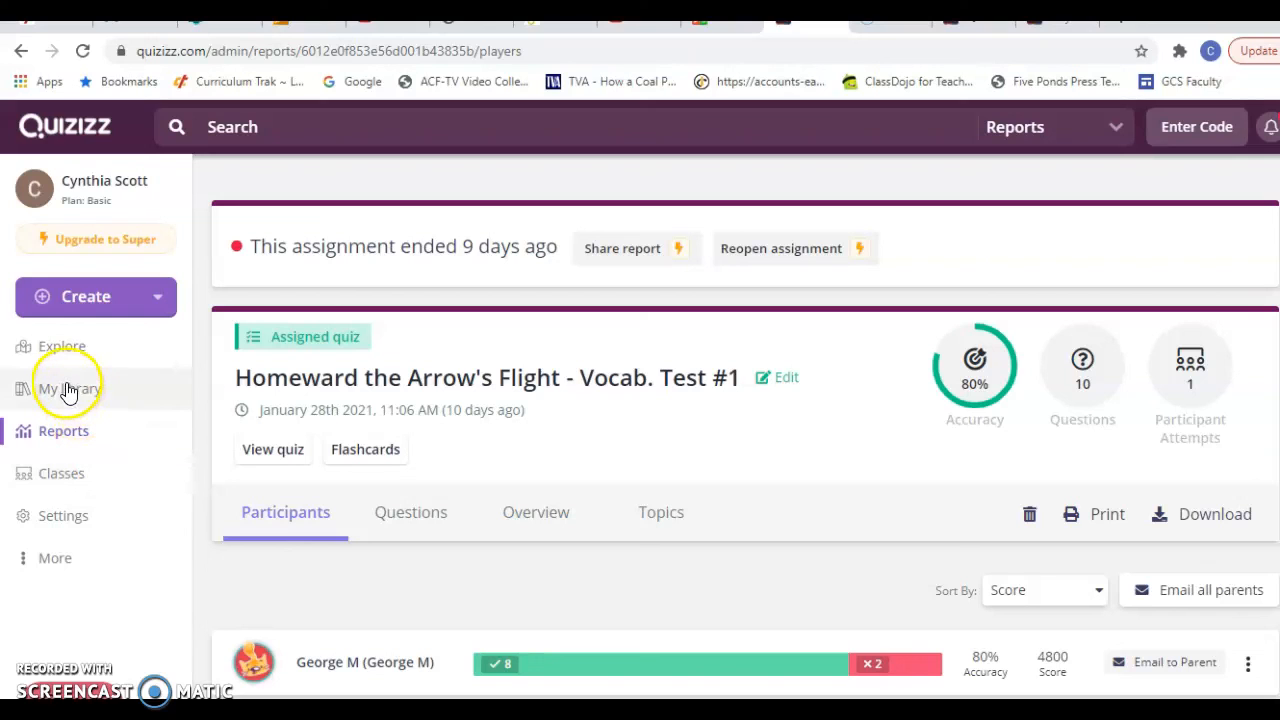
pyautogui.click(68, 390)
pyautogui.click(348, 397)
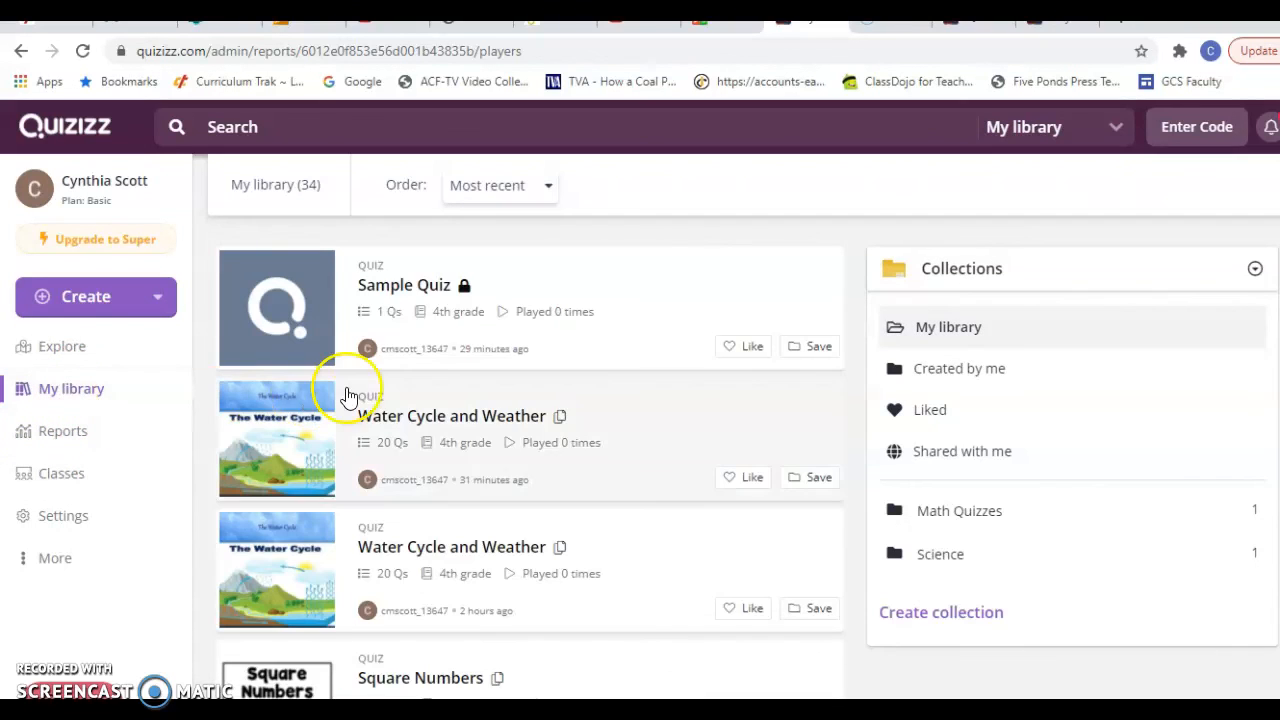